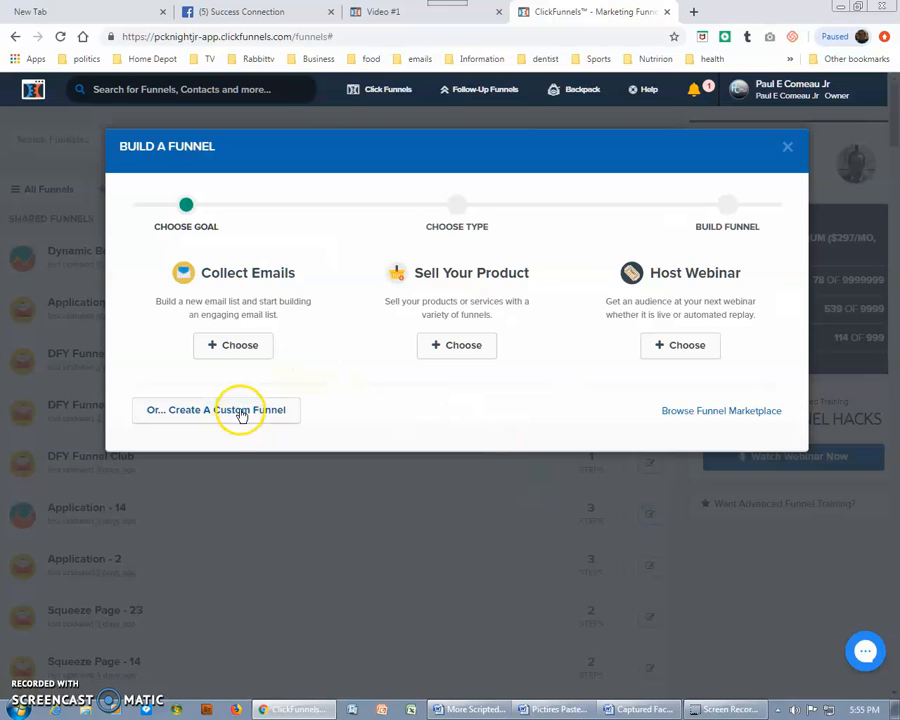
Create a custom funnel named Dynamic Best Lead gen and apply the DFY Funnel two template to its Optin step.
left_click(256, 274)
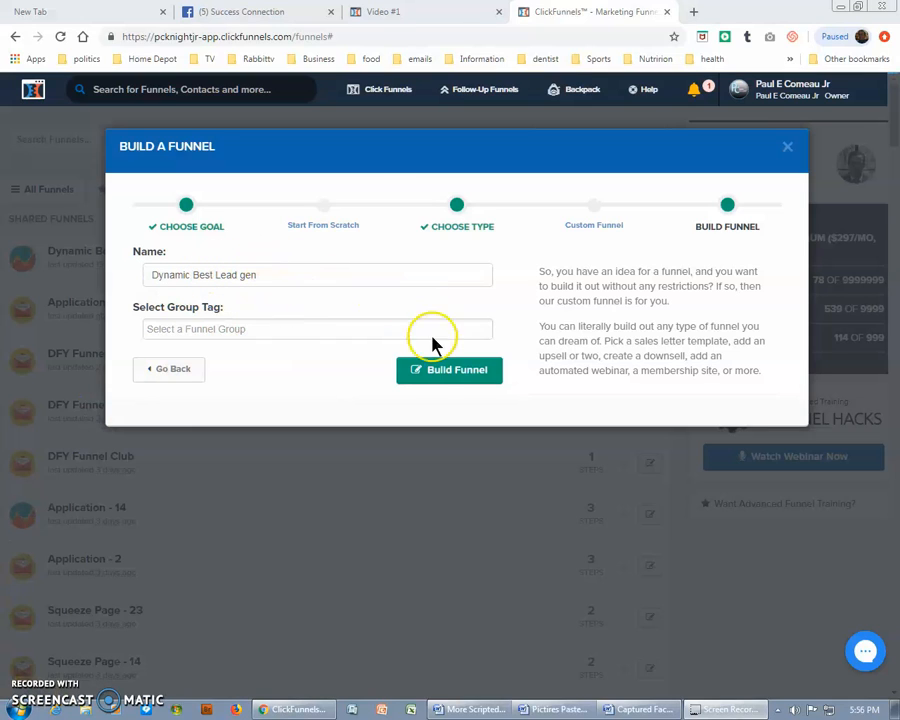
left_click(454, 380)
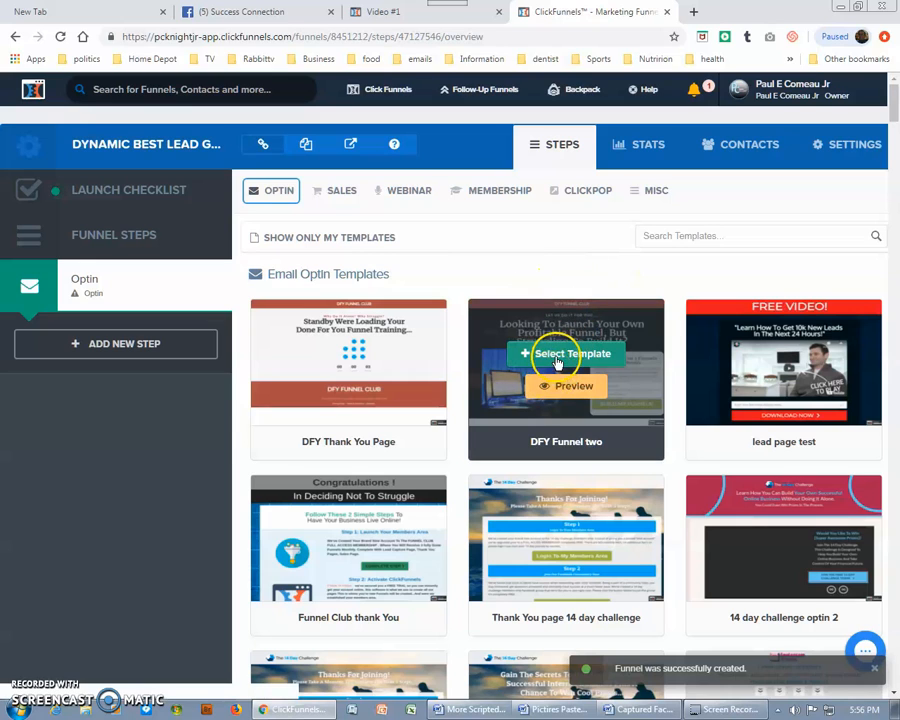
left_click(558, 356)
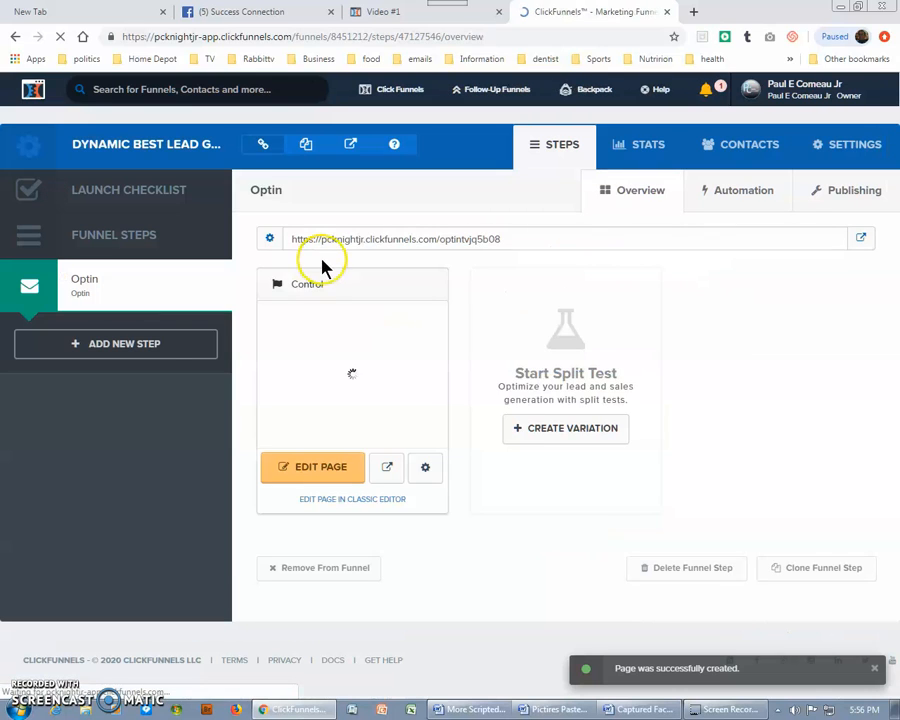
Add a new funnel step named sales Page.
left_click(136, 361)
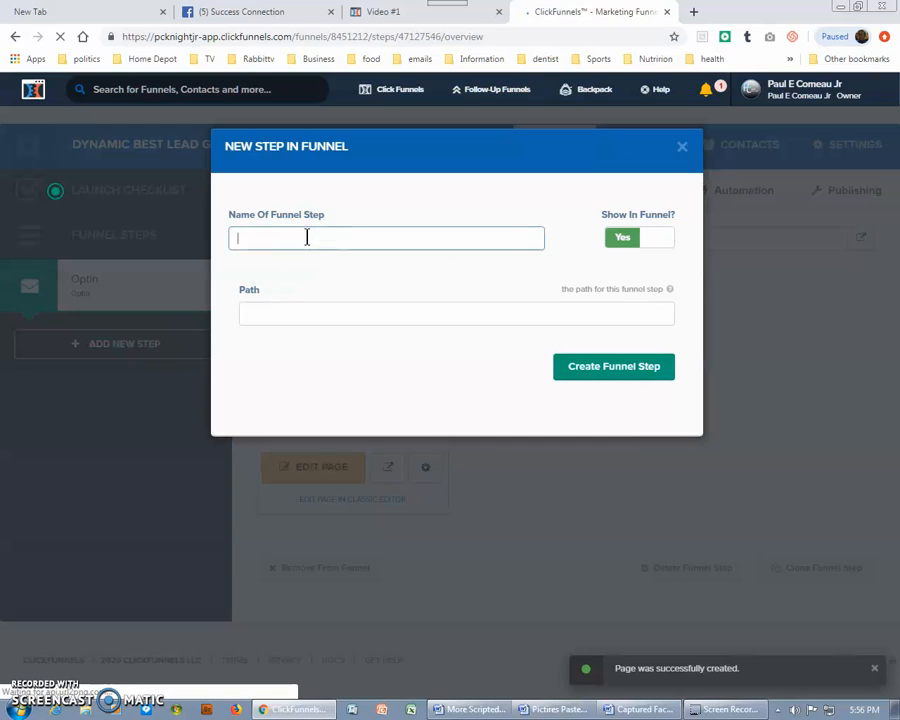
type("sales Page")
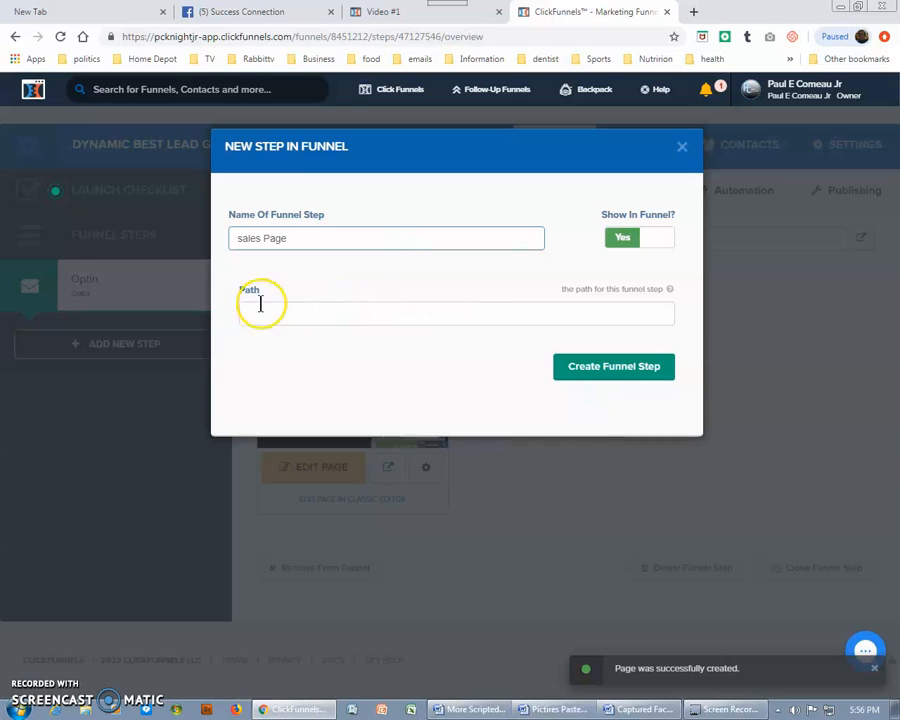
left_click(602, 375)
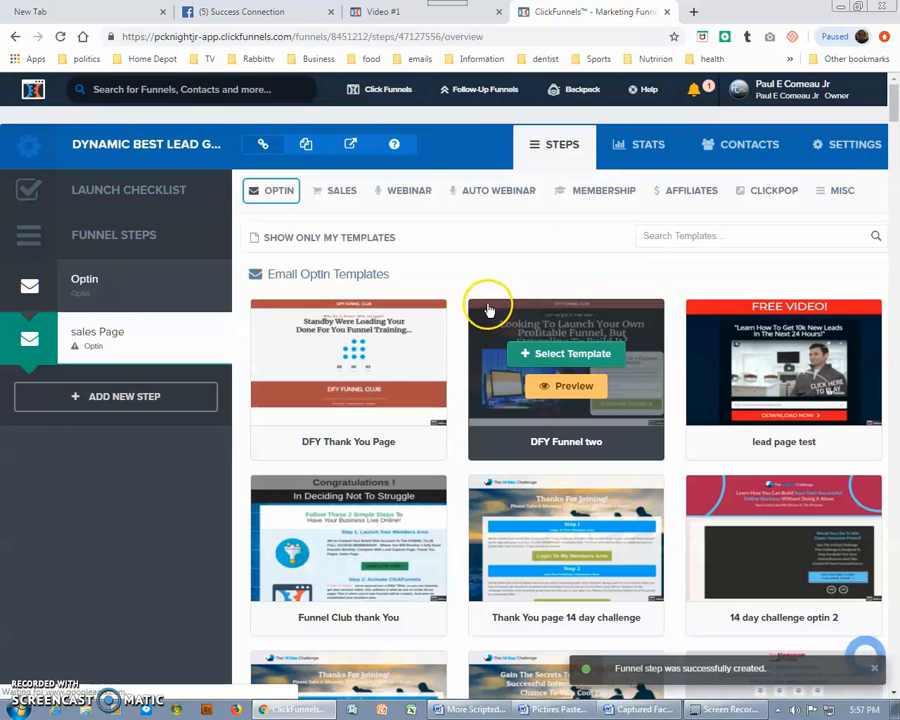
Apply the Blank Sales Page template from the Sales Page templates to the sales Page step.
left_click(352, 200)
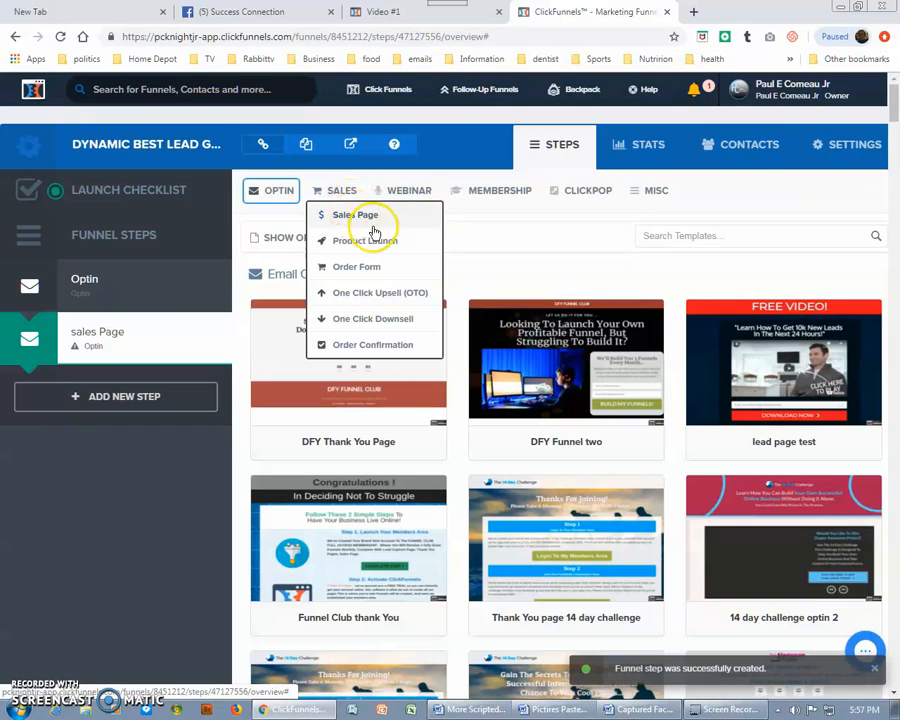
left_click(371, 222)
scroll(712, 408, "down", 4)
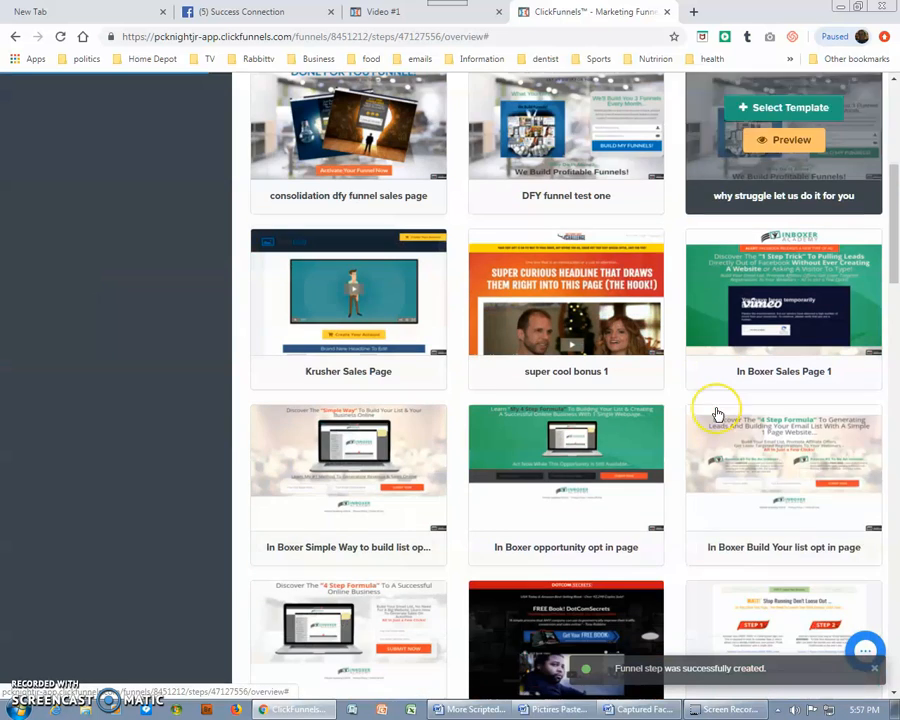
scroll(717, 413, "down", 8)
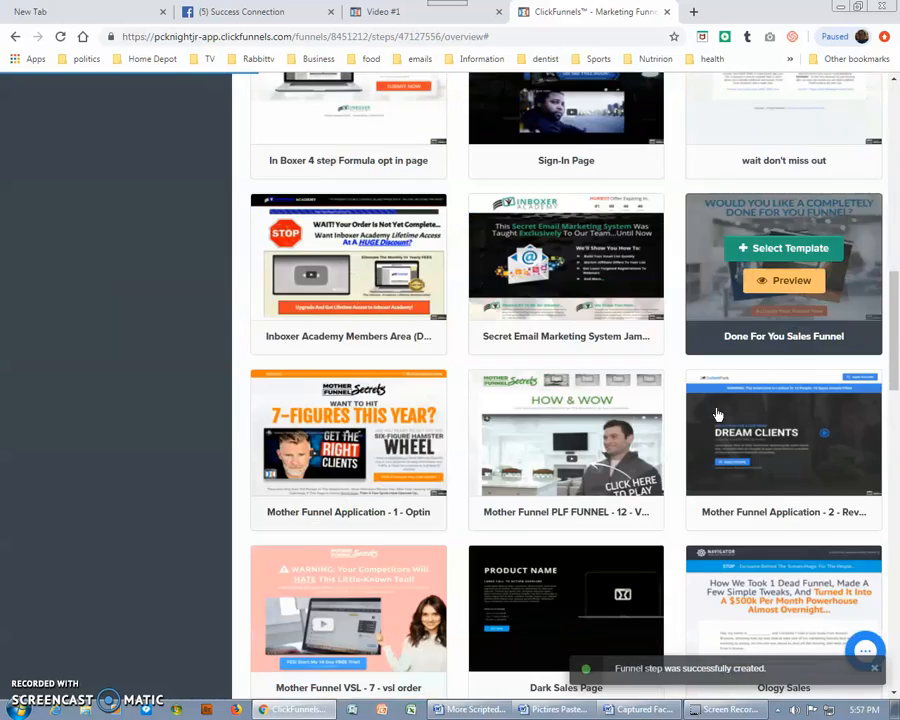
scroll(717, 413, "down", 5)
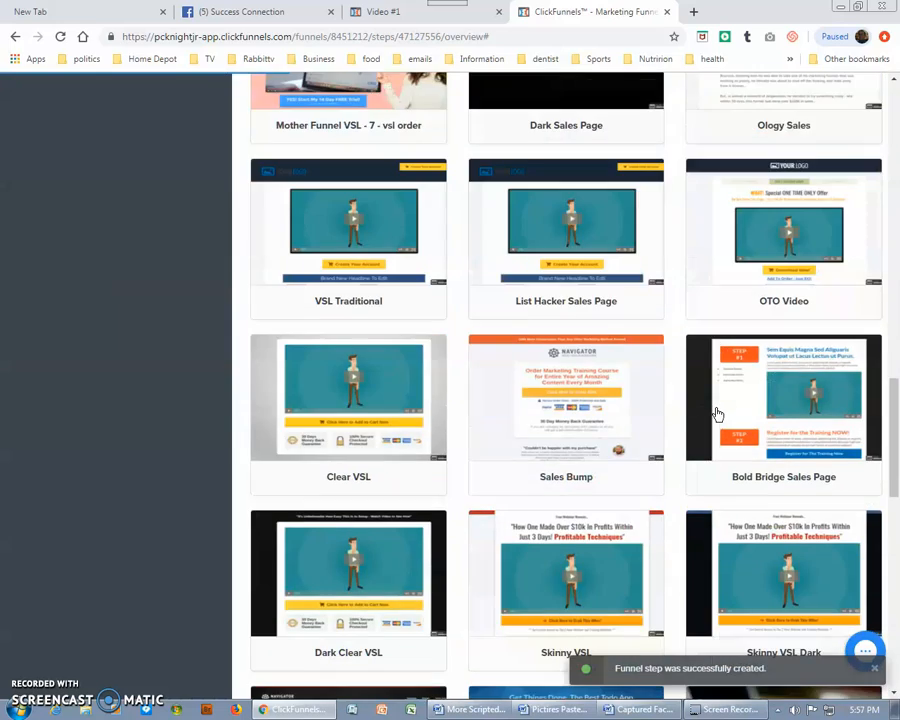
scroll(717, 413, "down", 2)
scroll(717, 413, "up", 6)
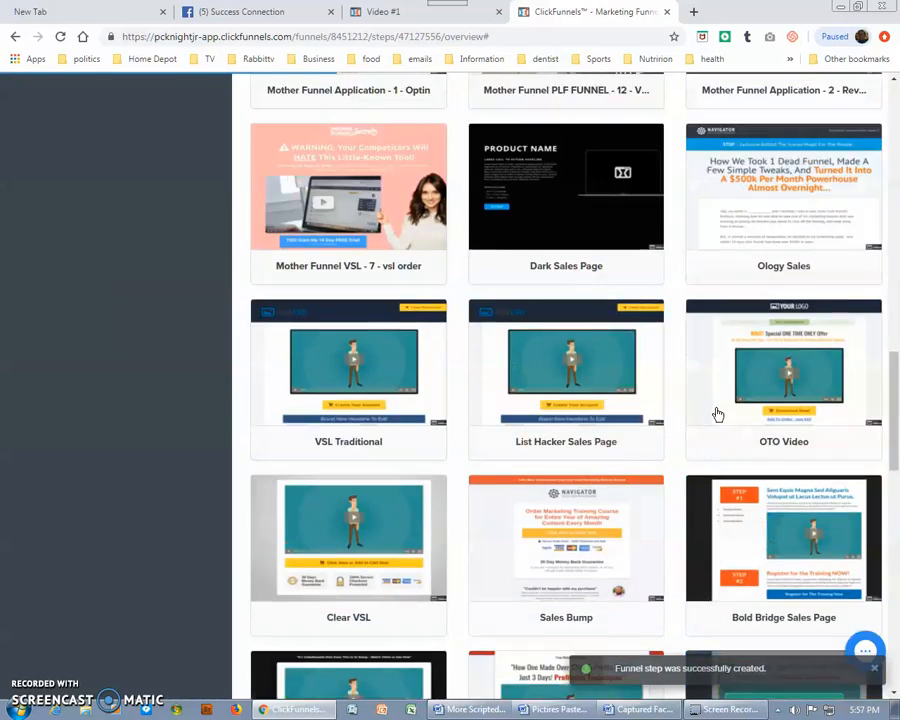
scroll(717, 413, "down", 7)
scroll(717, 413, "down", 3)
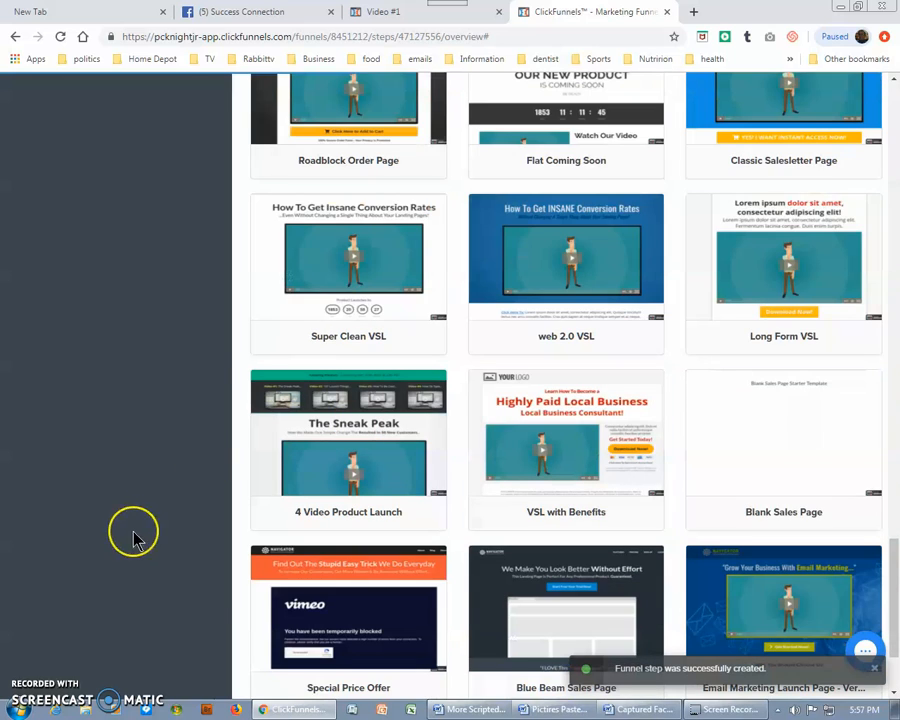
left_click(779, 433)
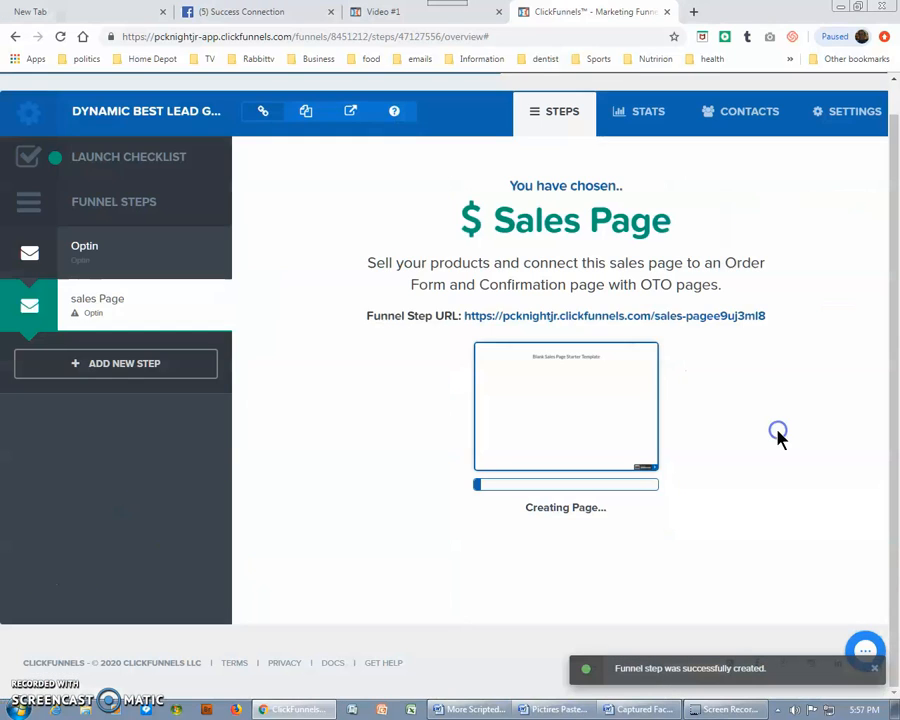
Open the sales page for editing and add the saved section 1. DFY Bottom Line and Header Logo.
left_click(351, 438)
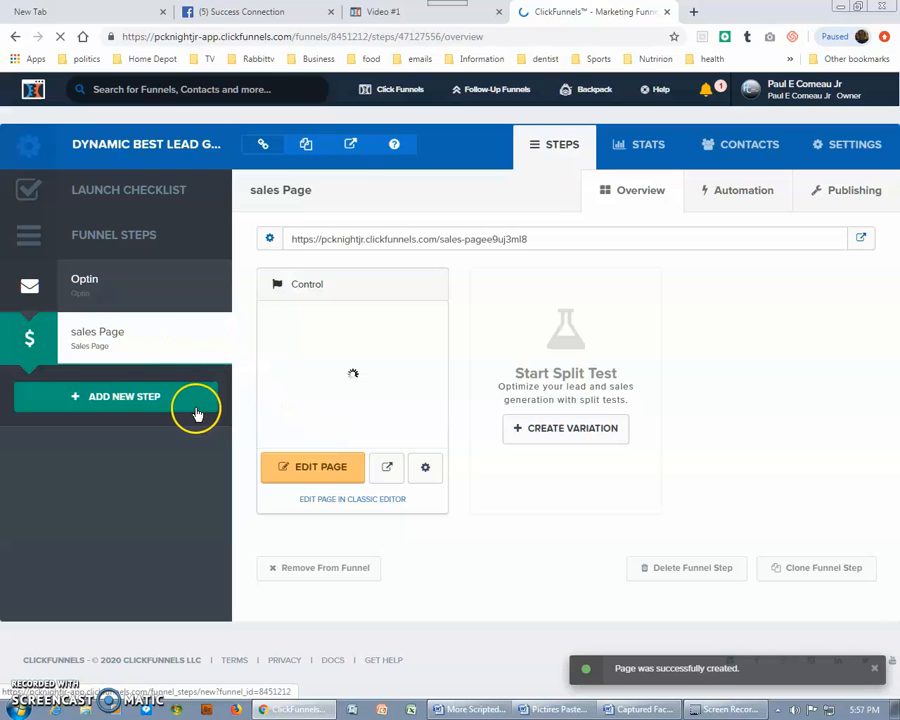
left_click(310, 470)
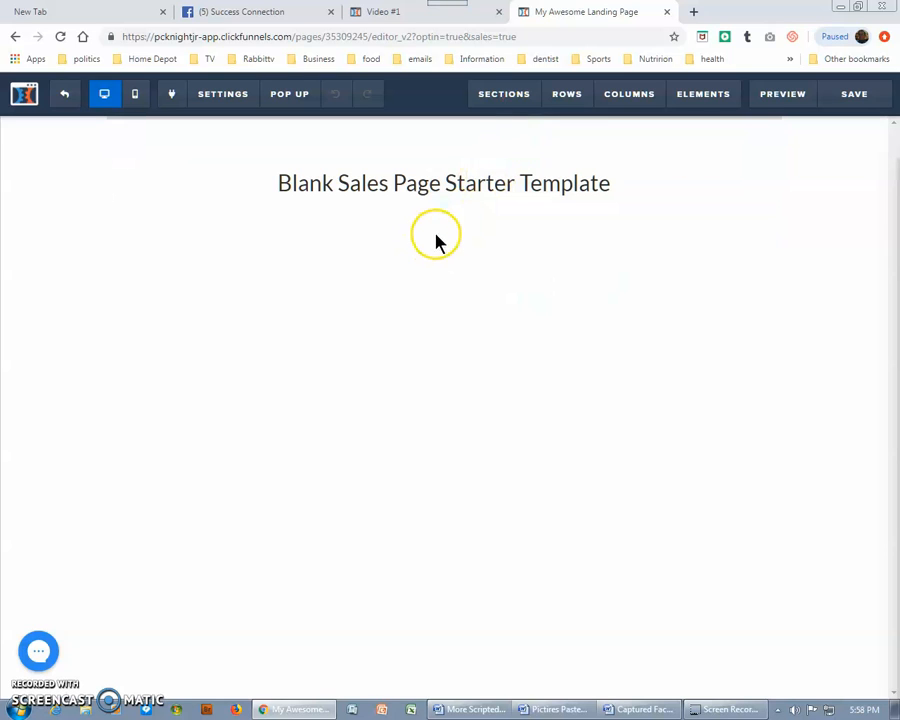
left_click(444, 233)
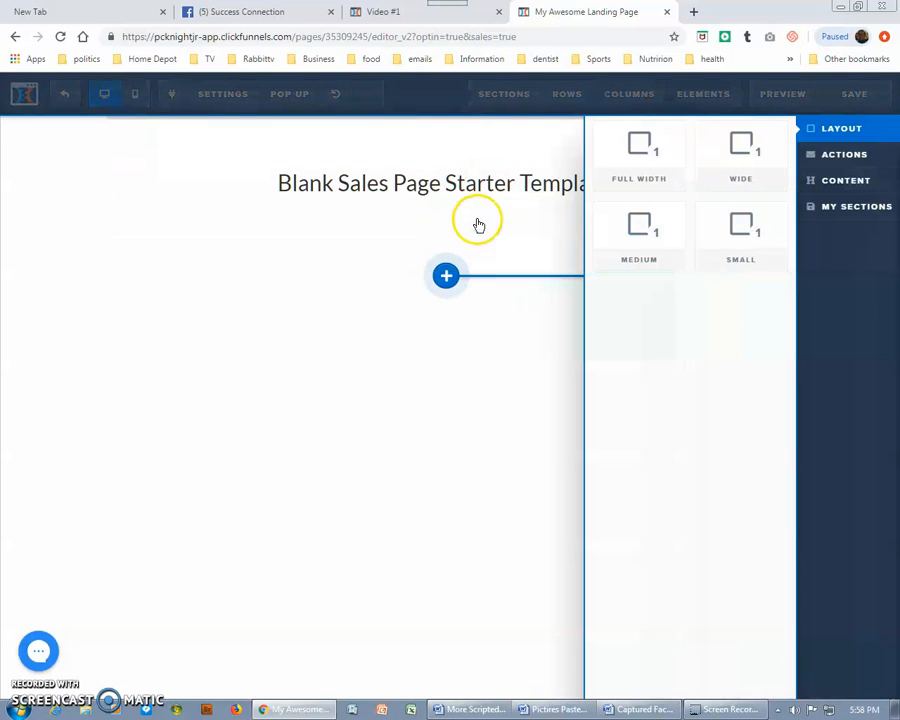
left_click(853, 220)
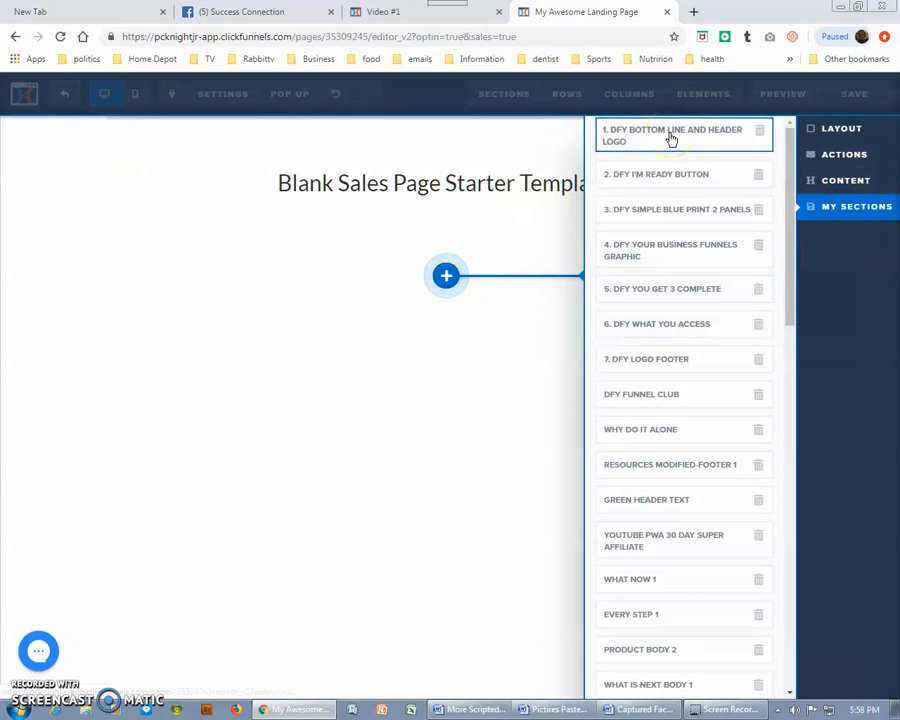
left_click(669, 133)
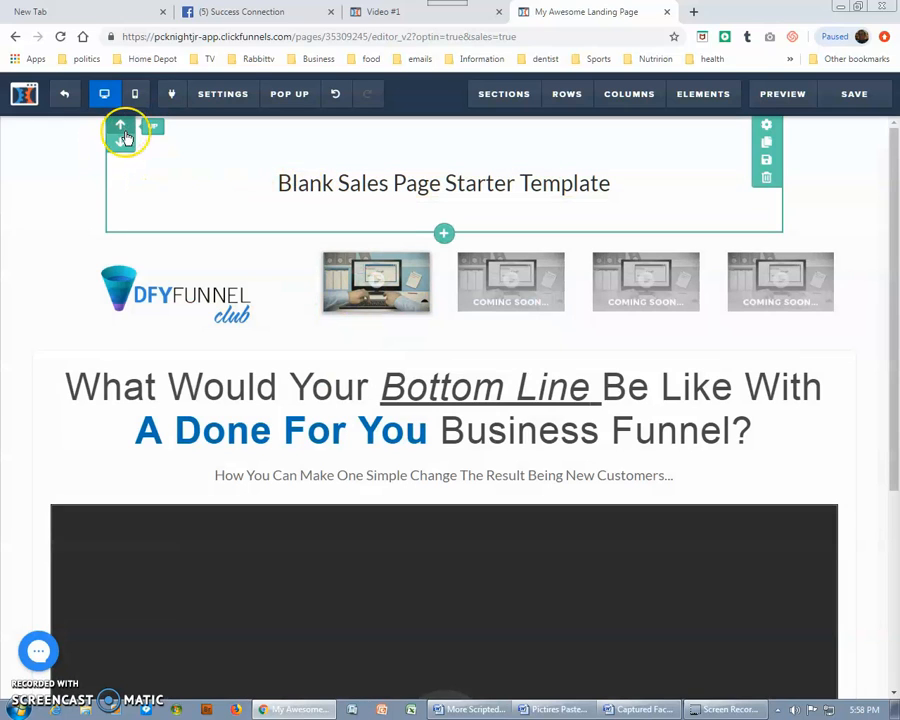
Move the Blank Sales Page Starter Template section below the header logo and video section.
left_click(124, 145)
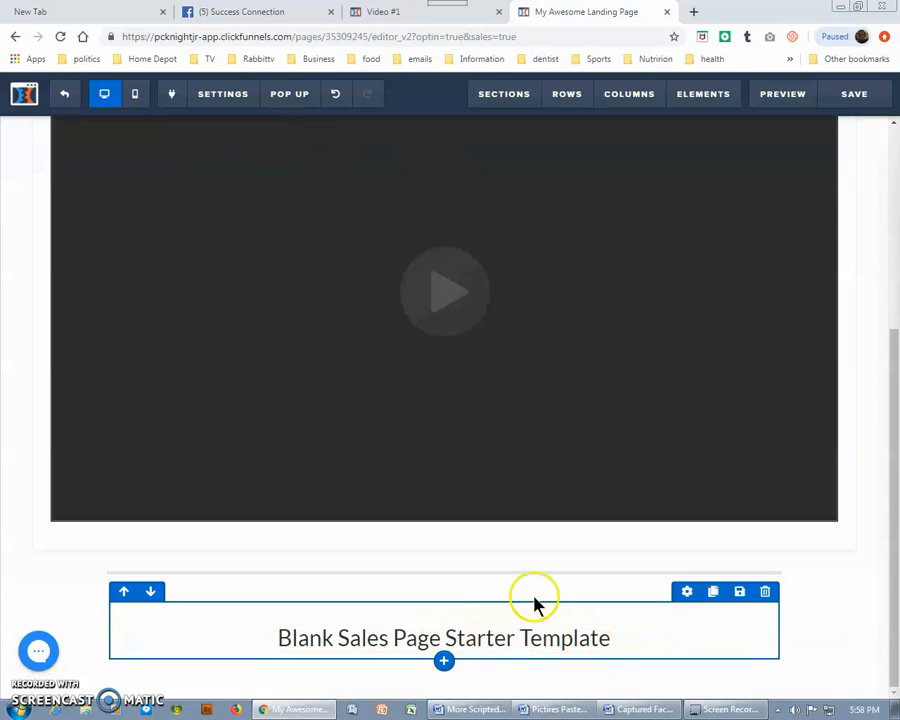
scroll(776, 512, "up", 5)
scroll(716, 300, "up", 2)
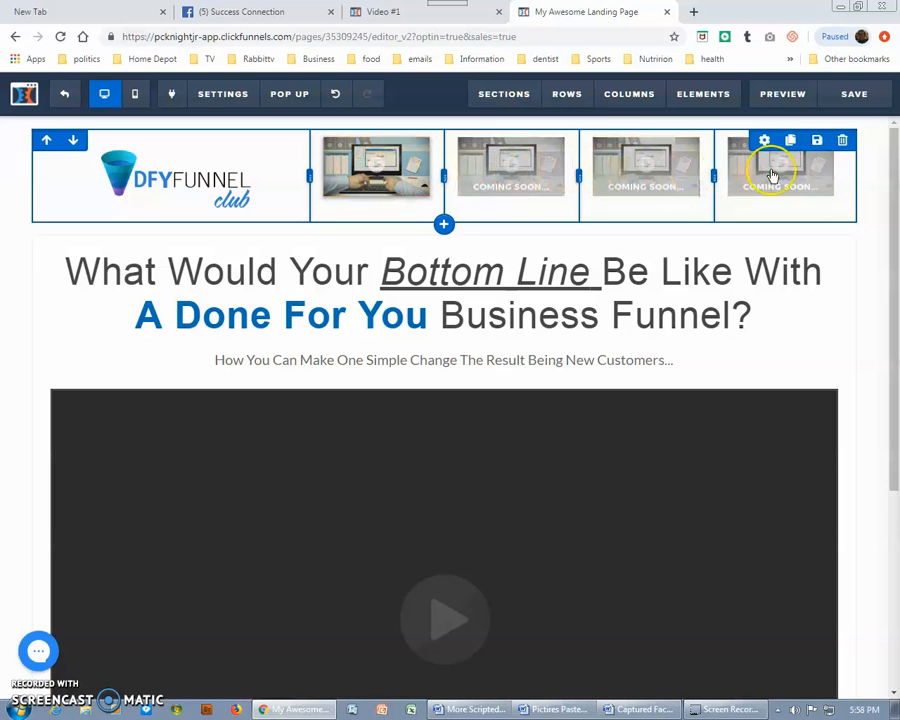
scroll(510, 256, "down", 2)
scroll(512, 257, "up", 2)
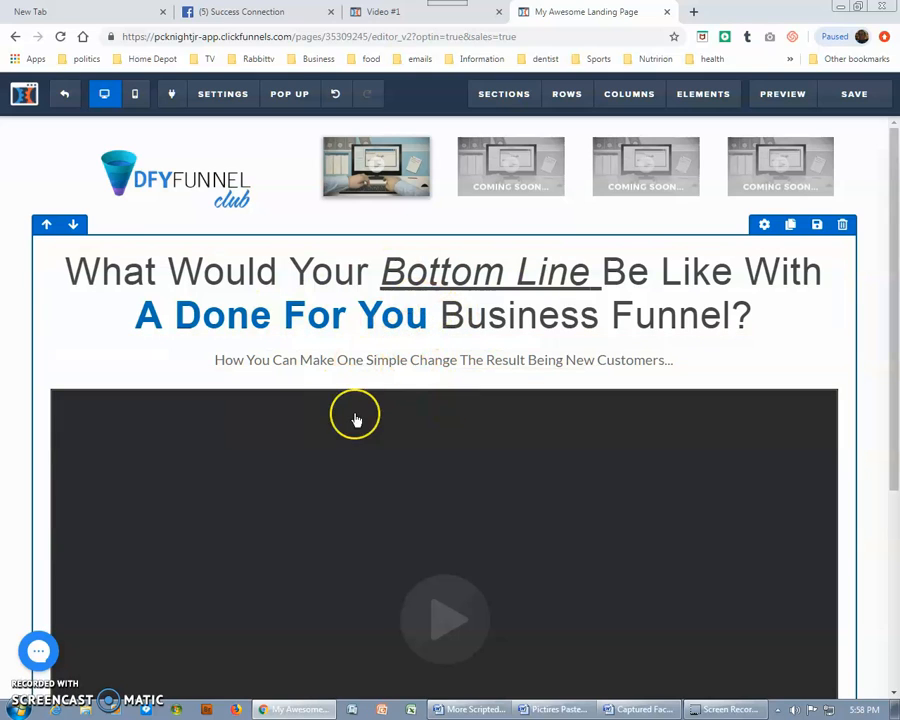
Insert the saved section 2. DFY I'm Ready Button between the video and the starter template heading.
scroll(466, 416, "down", 3)
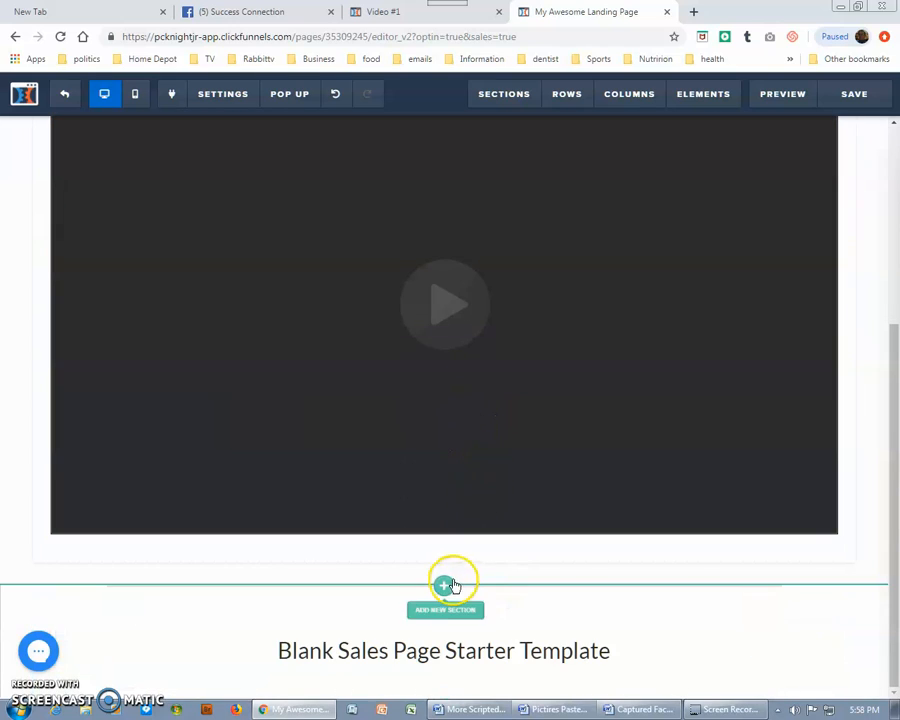
left_click(441, 594)
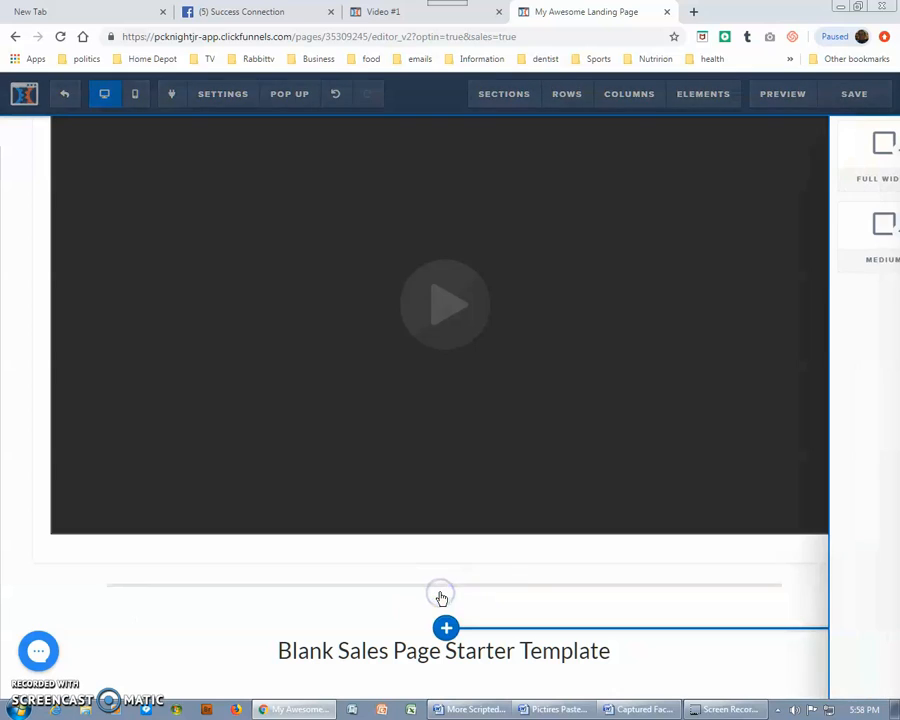
left_click(856, 216)
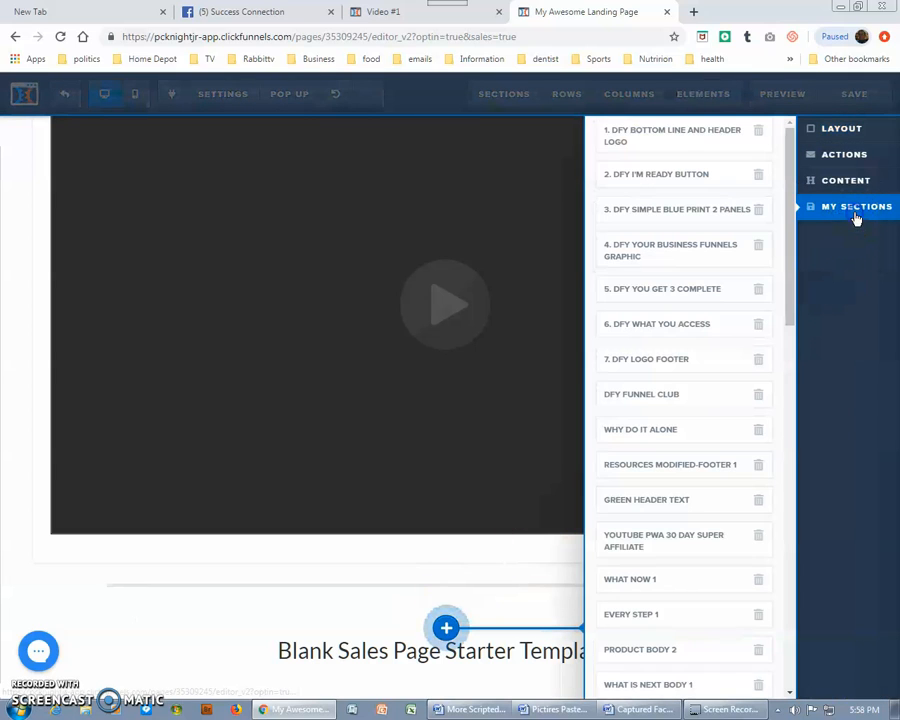
left_click(662, 178)
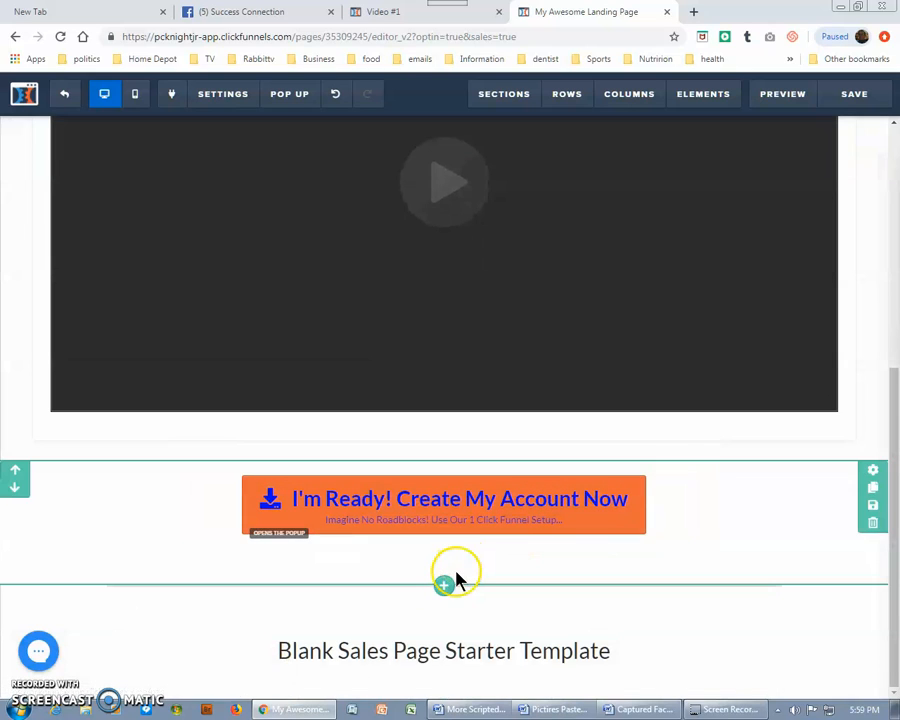
Insert the saved section 3. DFY Simple Blue Print 2 Panels below the I'm Ready button section.
left_click(443, 586)
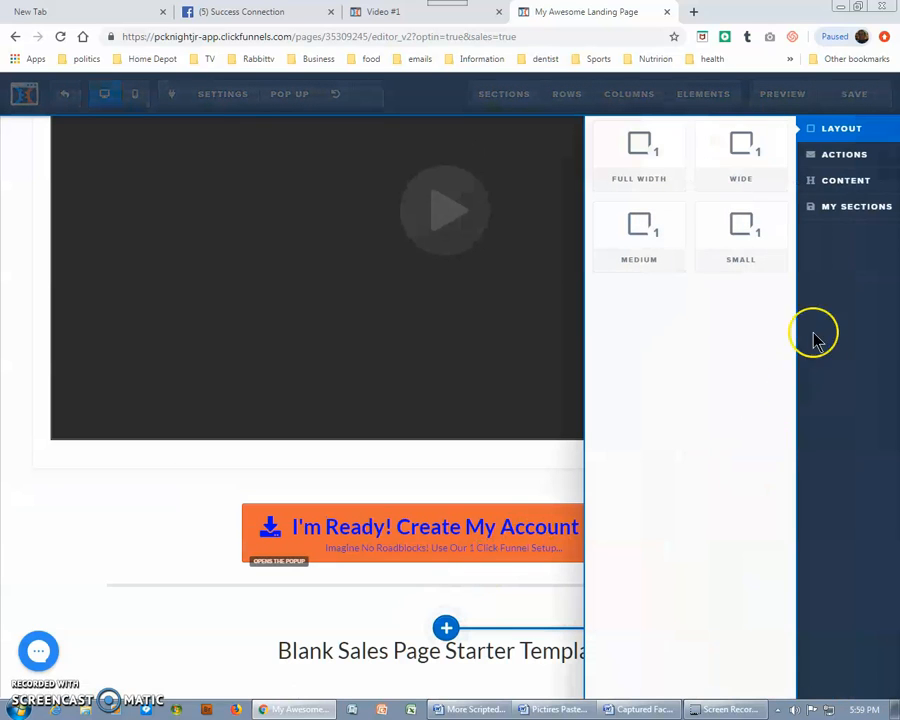
left_click(876, 218)
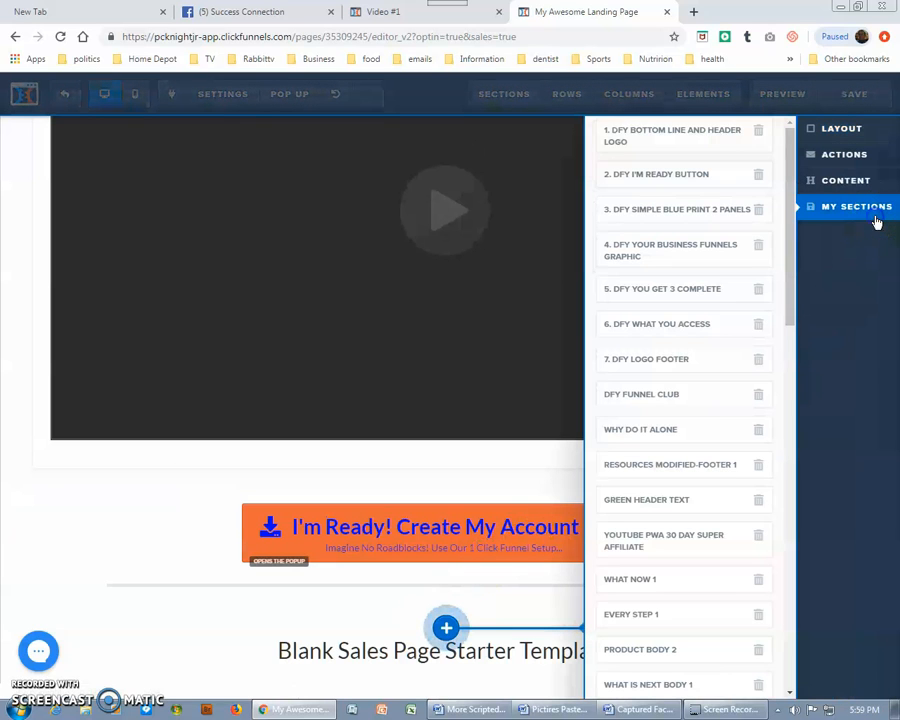
left_click(714, 208)
scroll(485, 420, "down", 2)
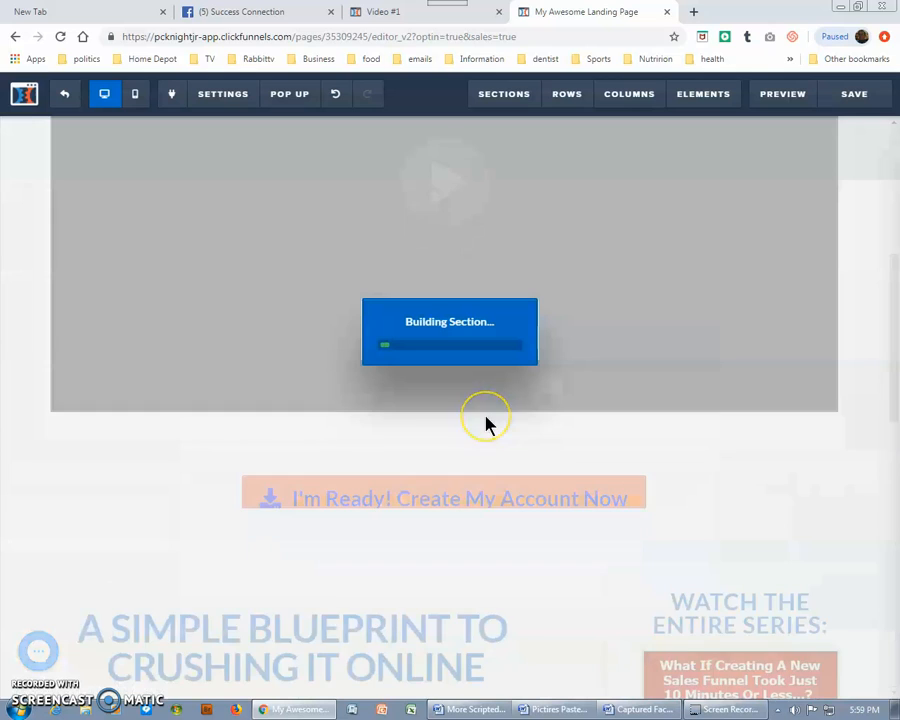
Review the blueprint section's text, call-to-action button and video series panel, and the video and button above it.
scroll(490, 440, "down", 4)
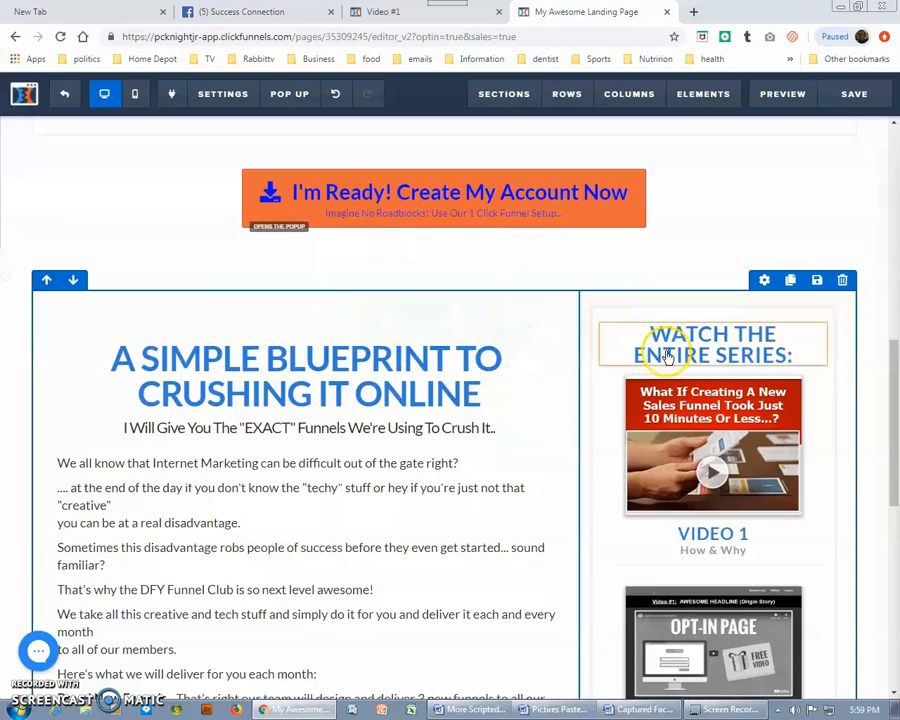
scroll(745, 492, "down", 2)
scroll(752, 500, "down", 6)
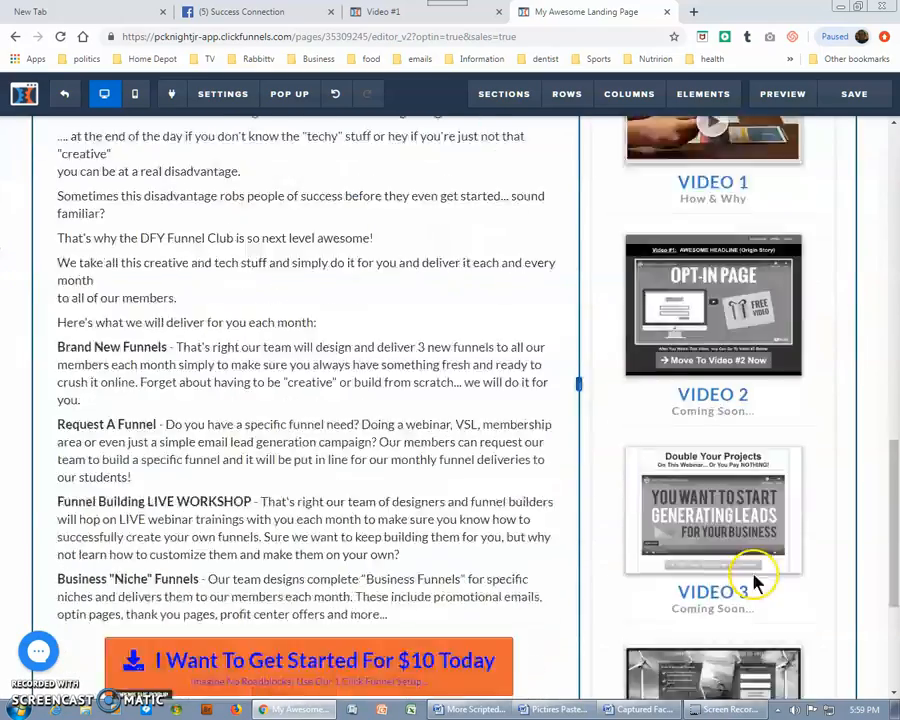
scroll(753, 585, "up", 6)
scroll(747, 400, "up", 3)
scroll(645, 460, "down", 3)
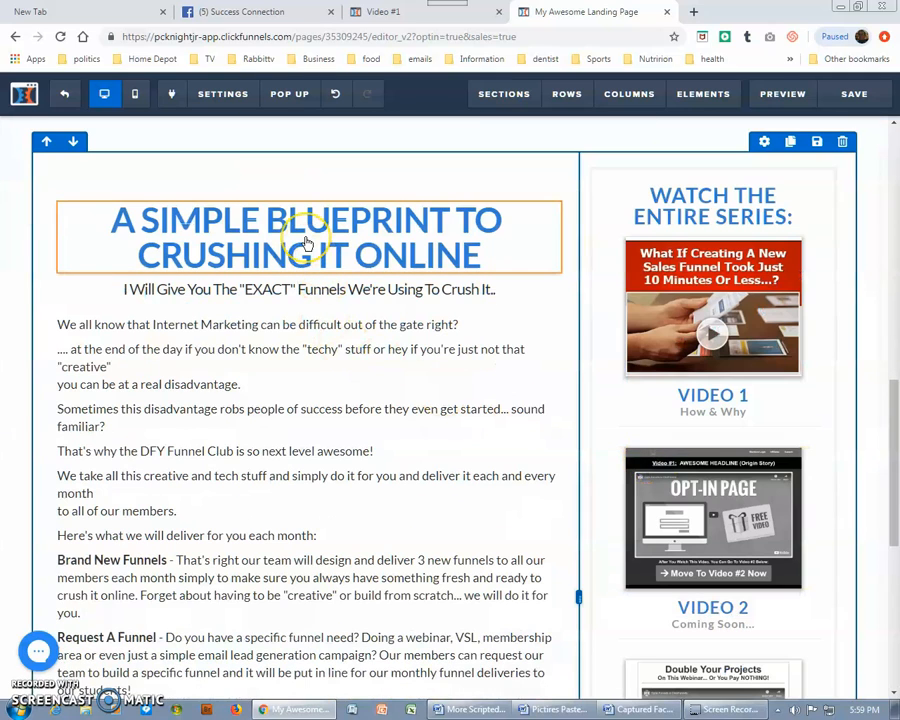
left_click(308, 244)
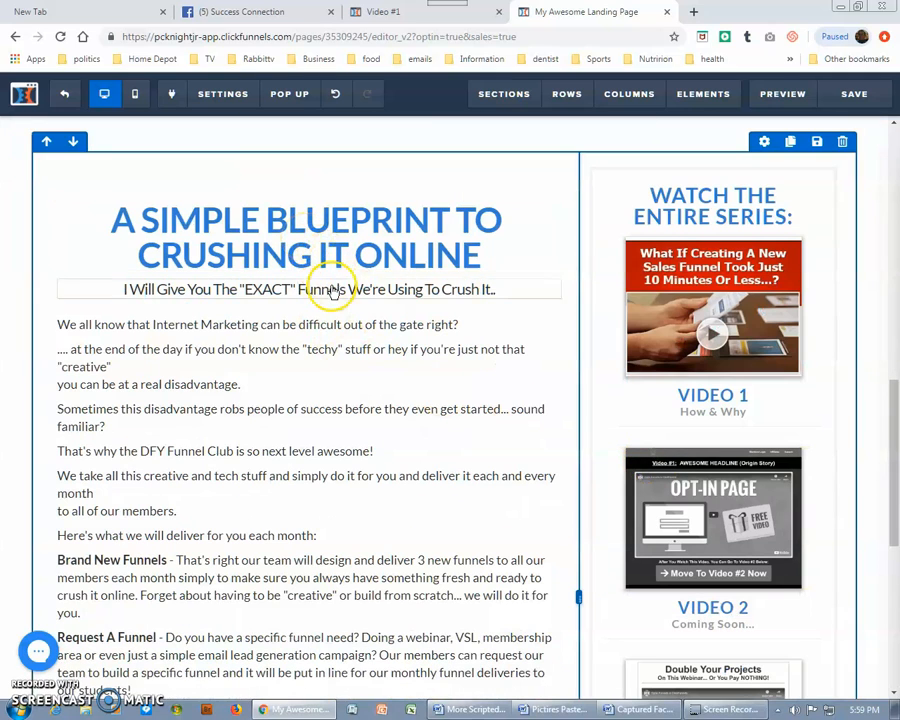
scroll(297, 360, "down", 4)
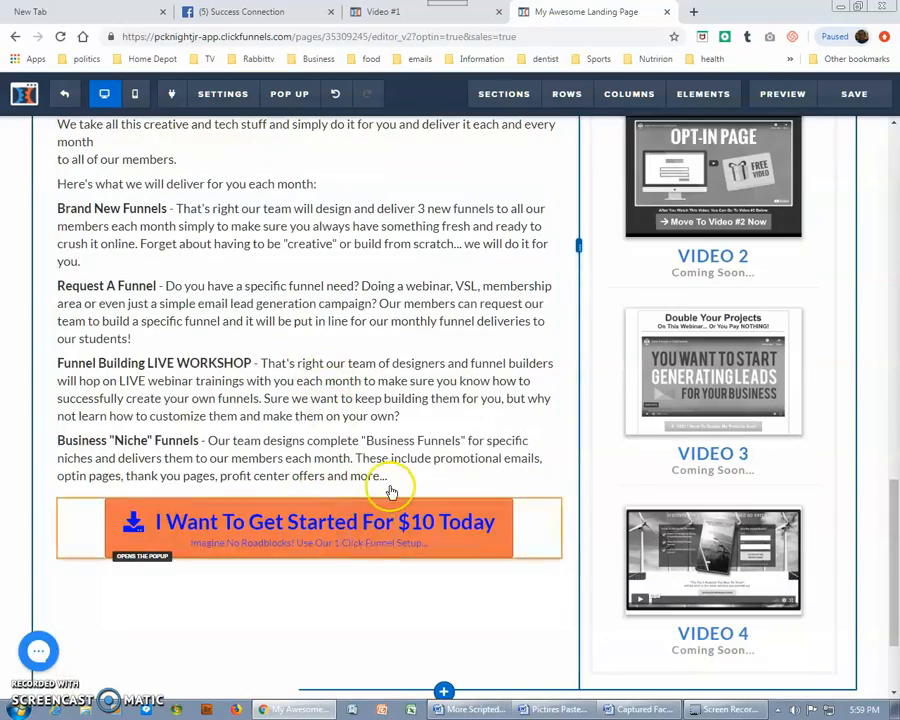
scroll(450, 495, "up", 4)
scroll(460, 480, "up", 6)
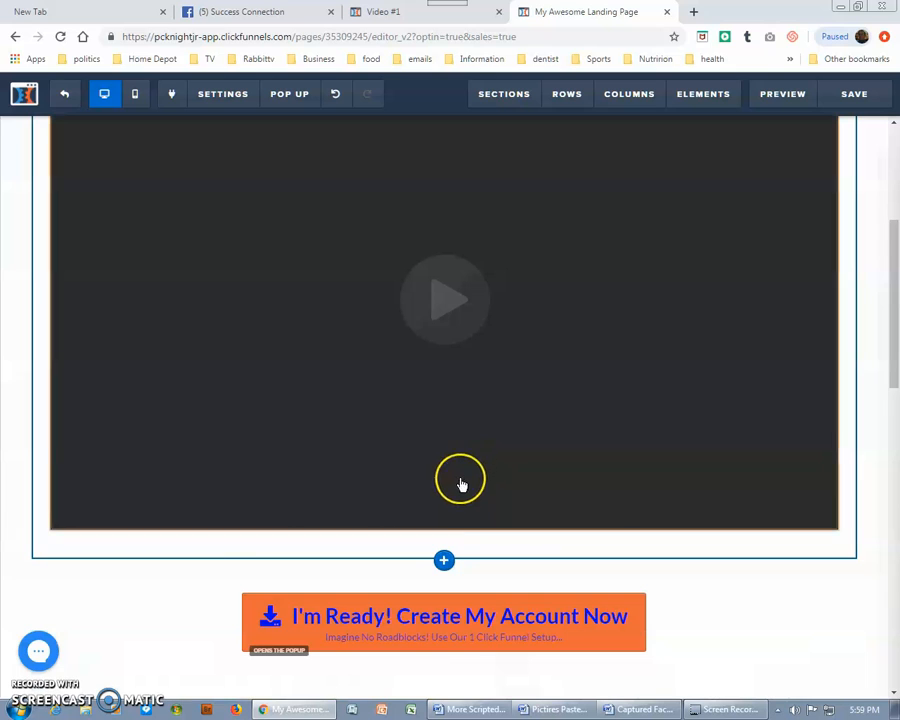
scroll(458, 500, "down", 1)
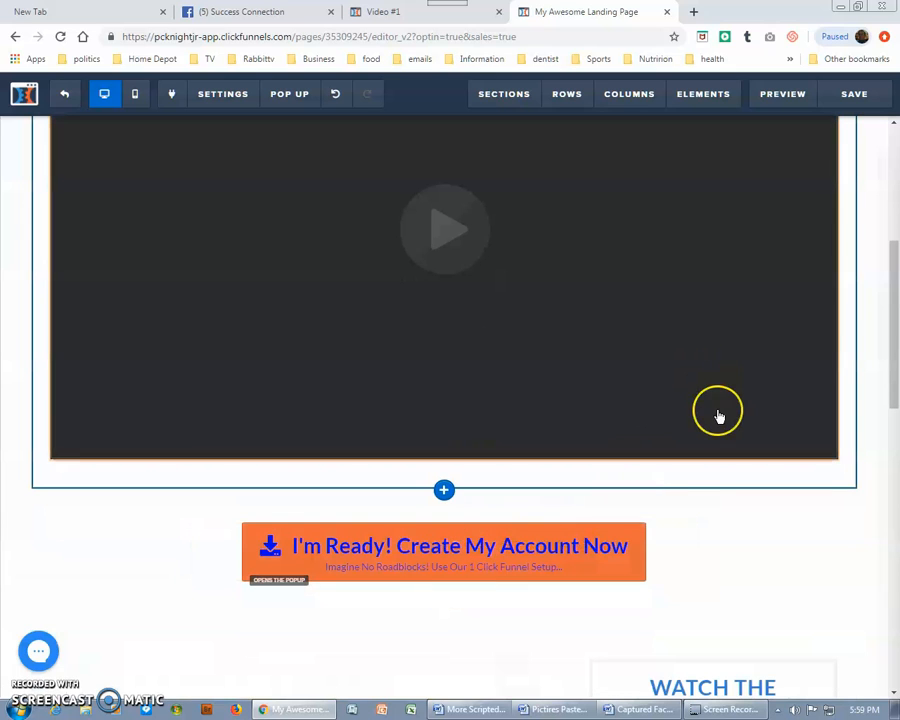
Insert the saved section 4. DFY Your Business Funnels Graphic between the blueprint section and the Blank Sales Page Starter Template section.
scroll(525, 388, "down", 5)
scroll(520, 392, "down", 5)
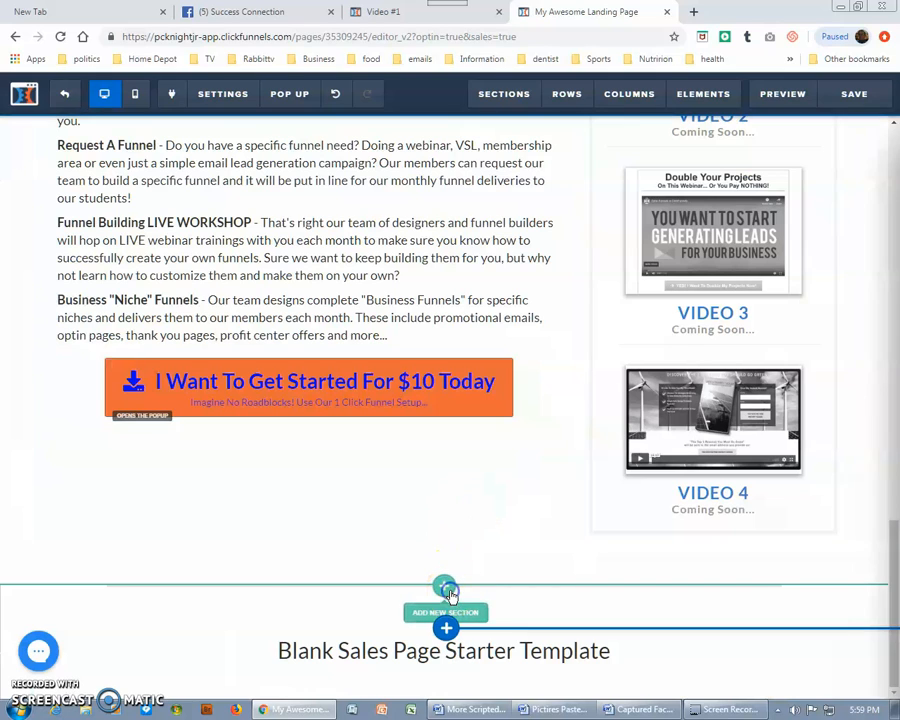
left_click(446, 582)
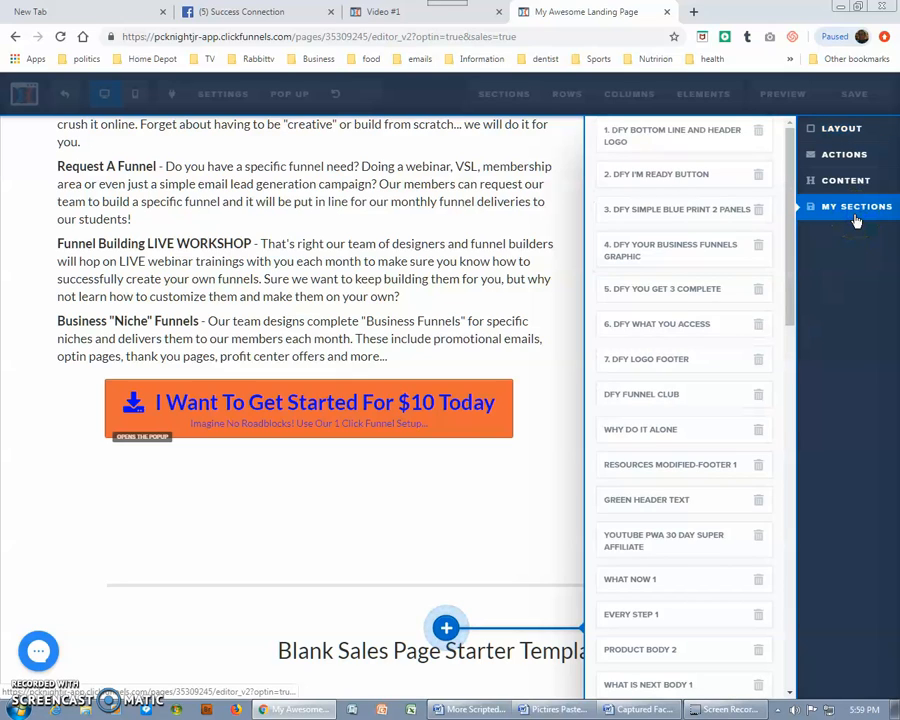
left_click(657, 255)
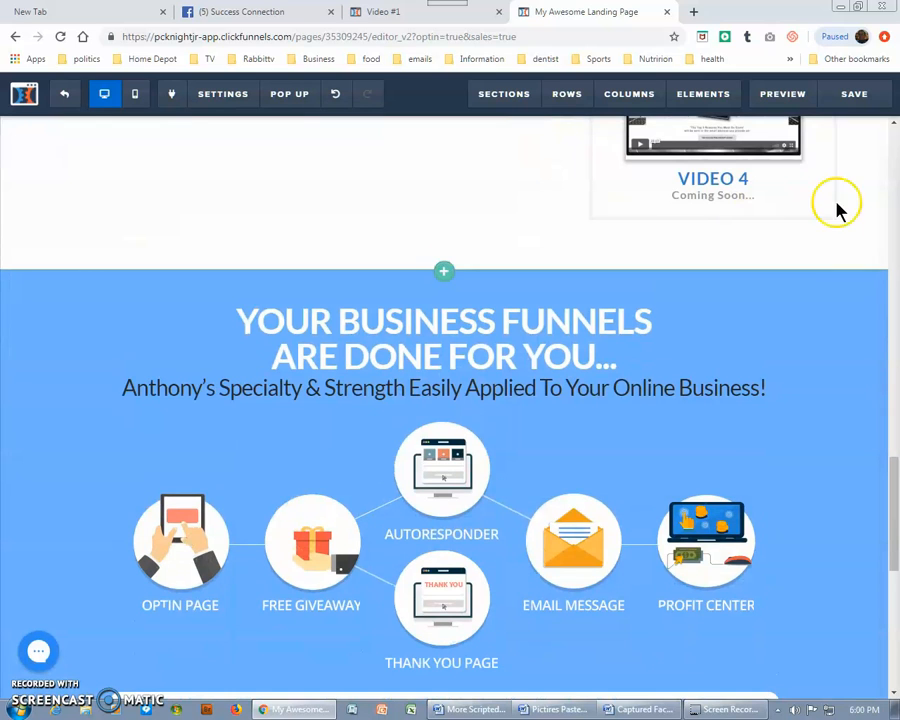
Insert the saved section 5. DFY You Get 3 Complete below the business funnels graphic section.
scroll(819, 235, "up", 5)
scroll(790, 280, "down", 4)
scroll(748, 322, "up", 7)
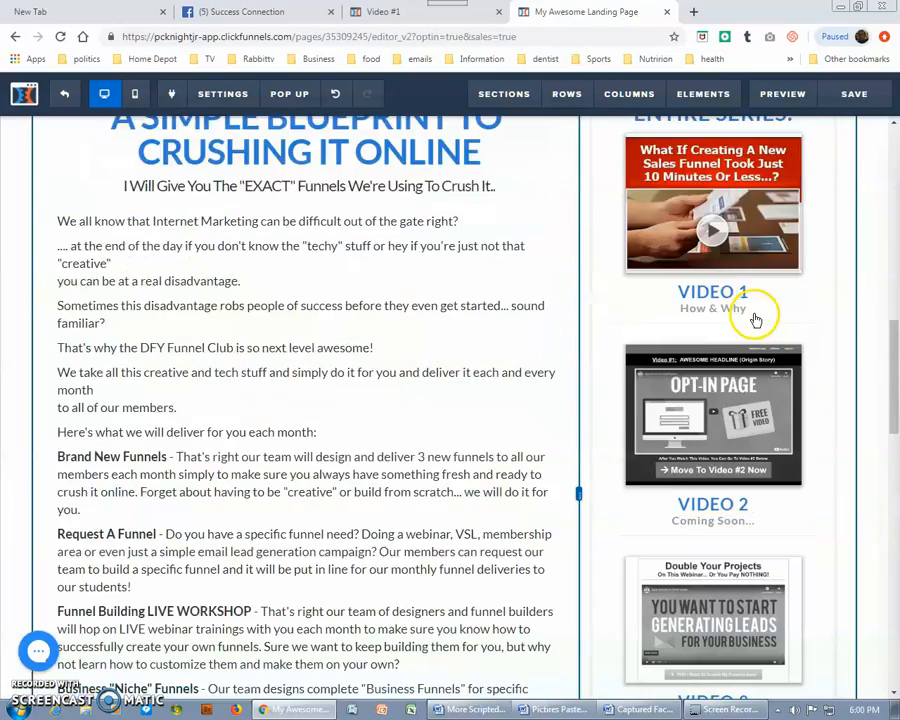
scroll(756, 318, "down", 8)
scroll(780, 355, "down", 6)
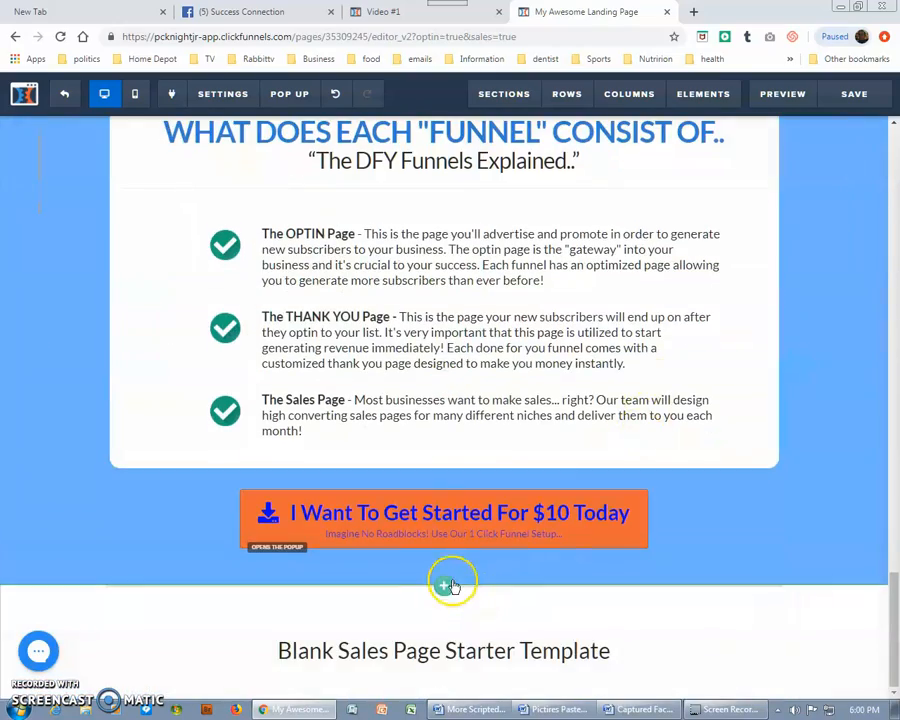
left_click(447, 597)
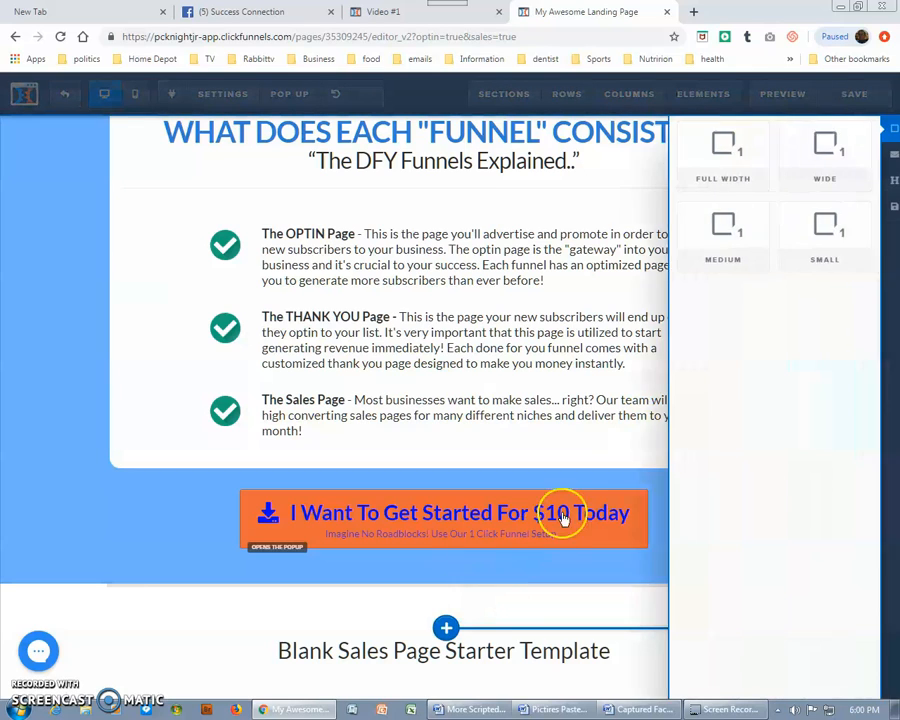
left_click(856, 222)
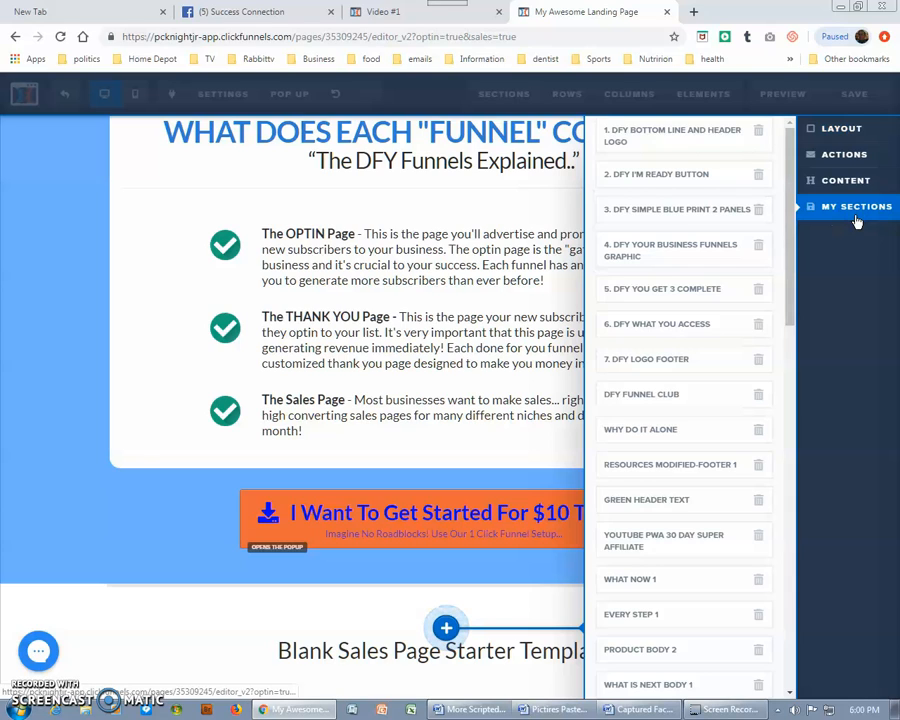
left_click(680, 294)
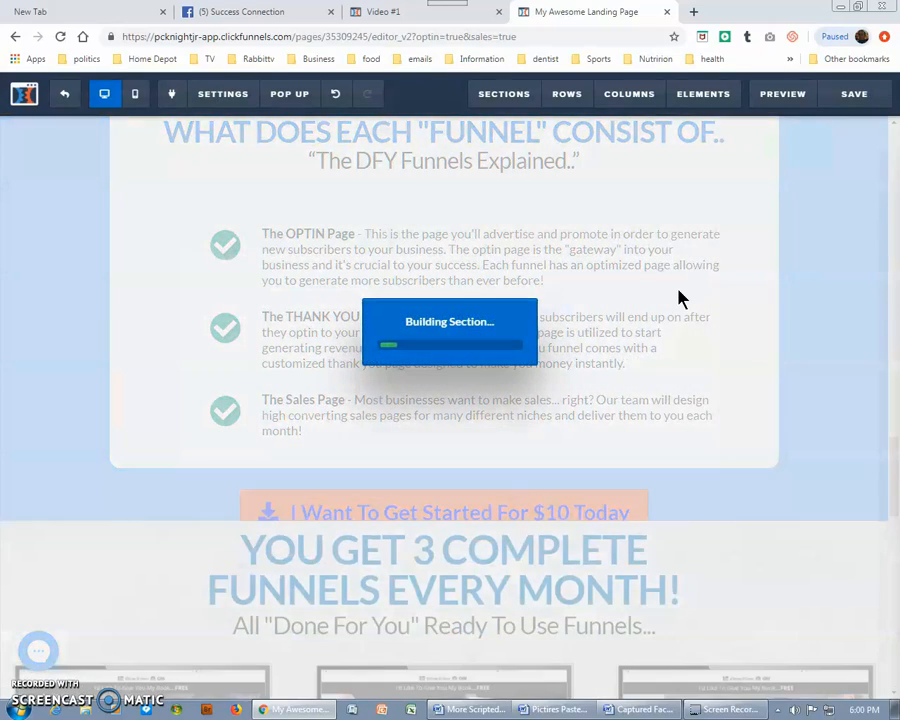
Insert the saved section 6. DFY What You Access below the section about three complete funnels every month.
scroll(620, 598, "down", 3)
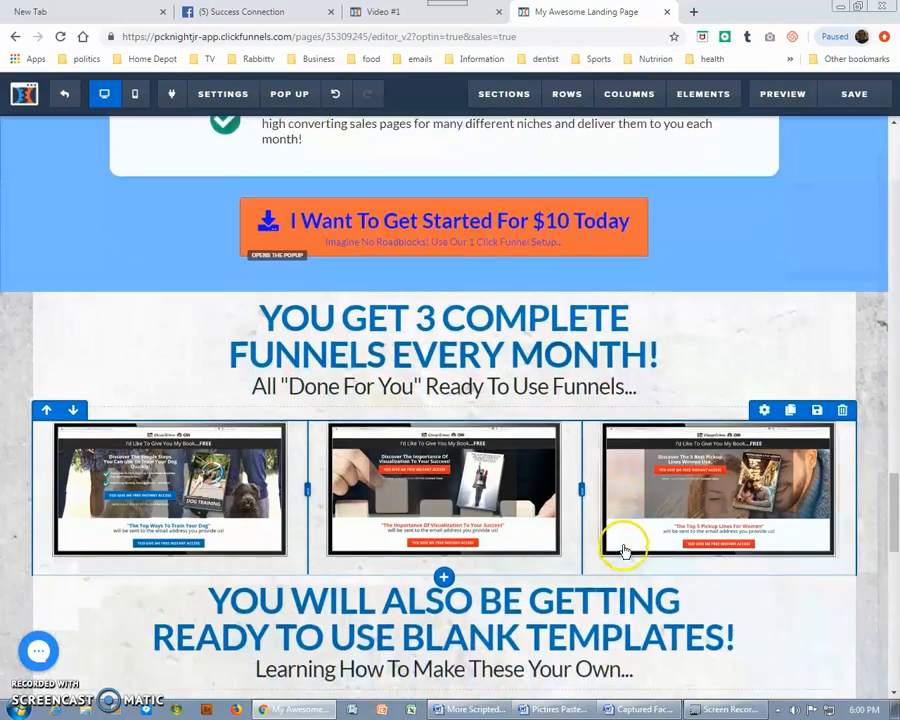
scroll(620, 548, "down", 8)
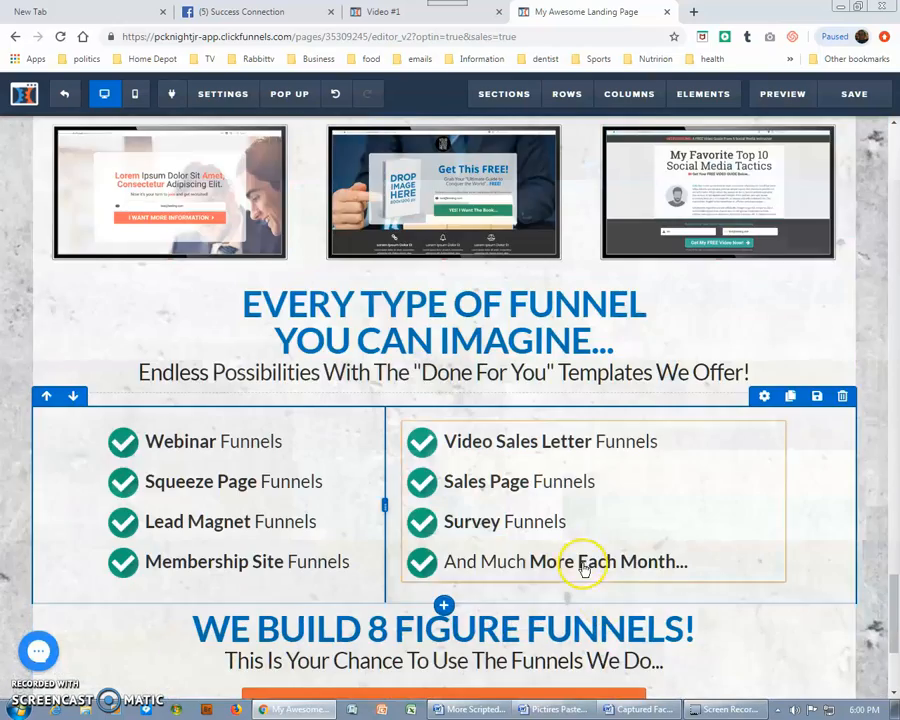
scroll(580, 566, "down", 3)
scroll(480, 610, "down", 1)
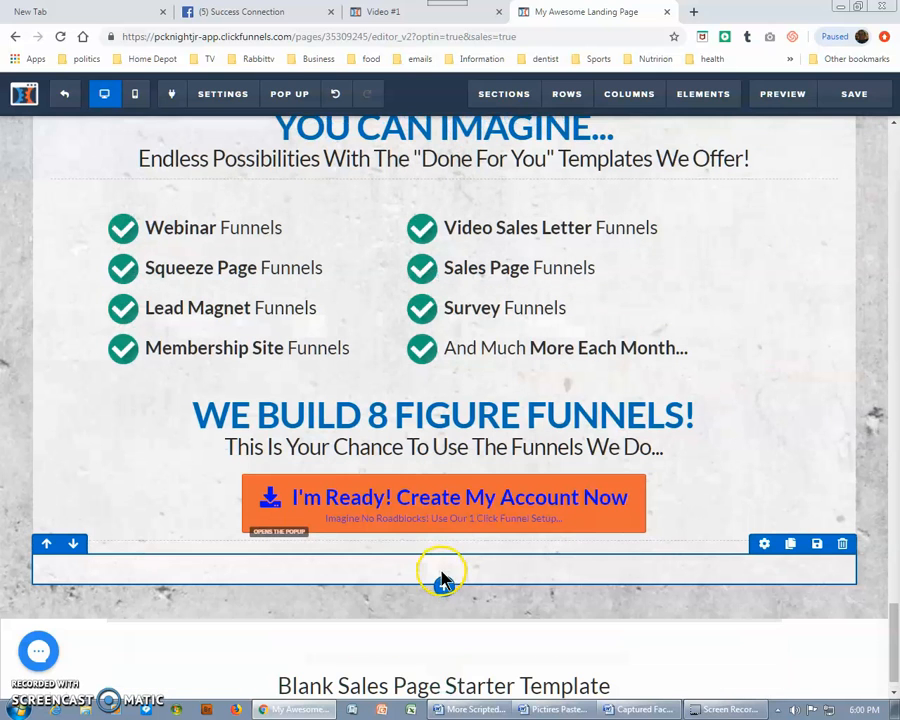
left_click(445, 621)
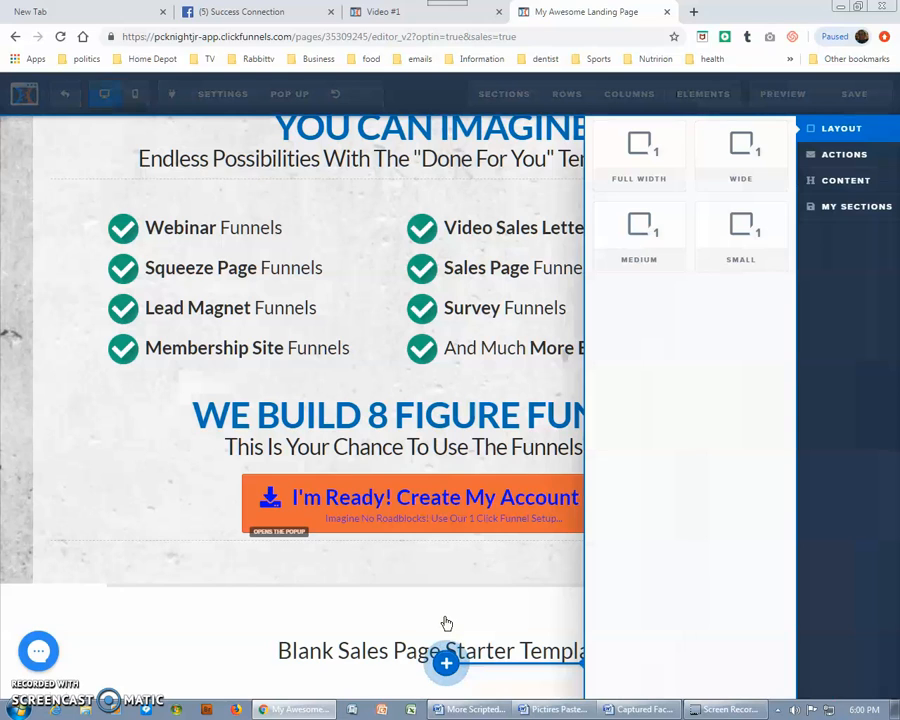
left_click(850, 207)
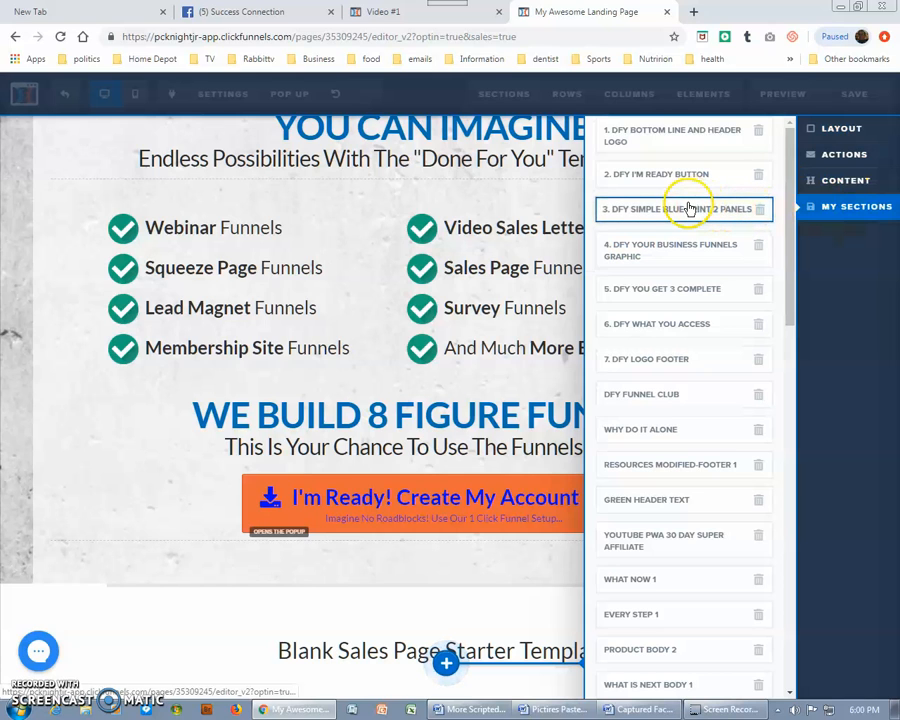
left_click(668, 326)
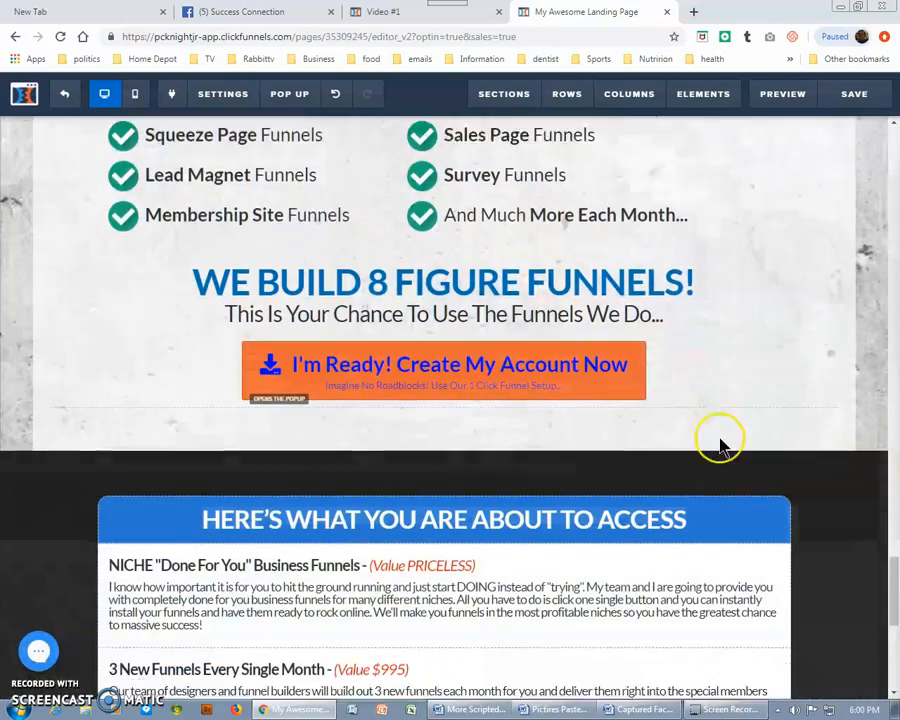
Insert the saved section 7. DFY Logo Footer below the $10 trial button of the access list section.
scroll(728, 463, "down", 3)
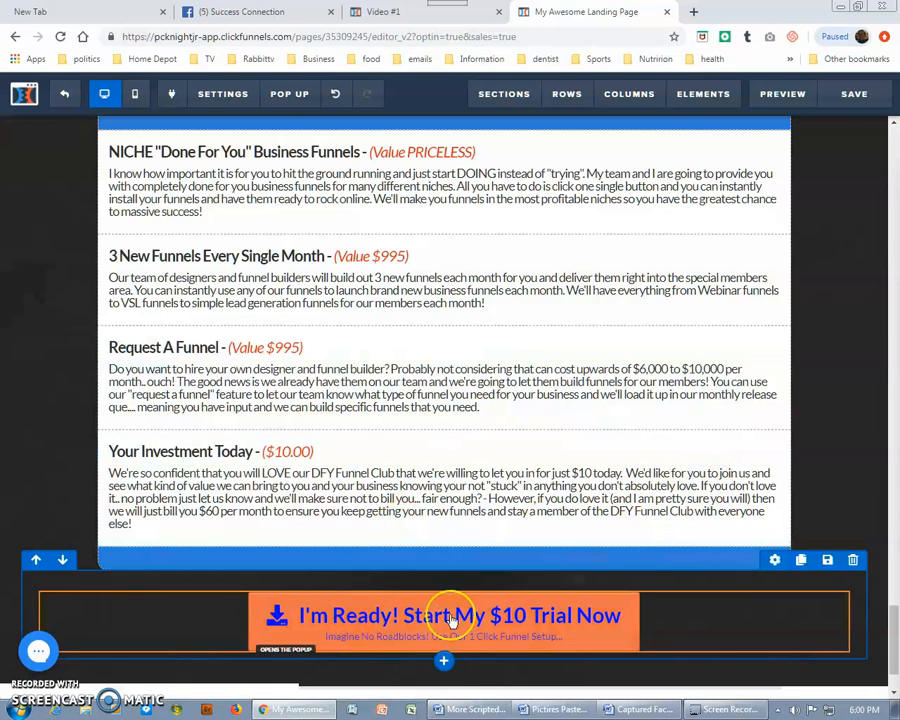
left_click(443, 687)
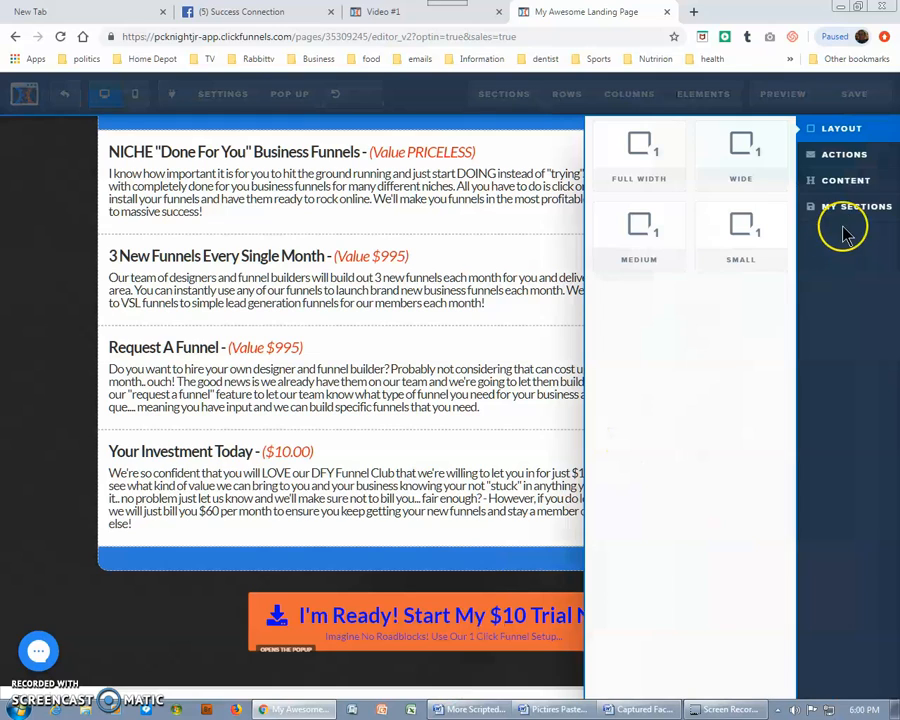
left_click(852, 211)
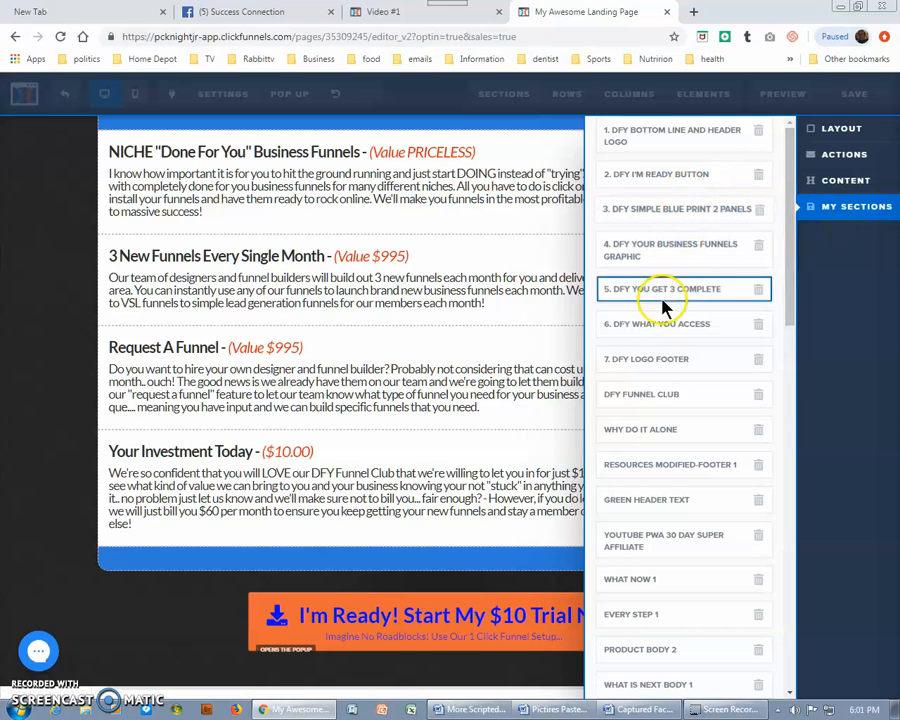
left_click(664, 364)
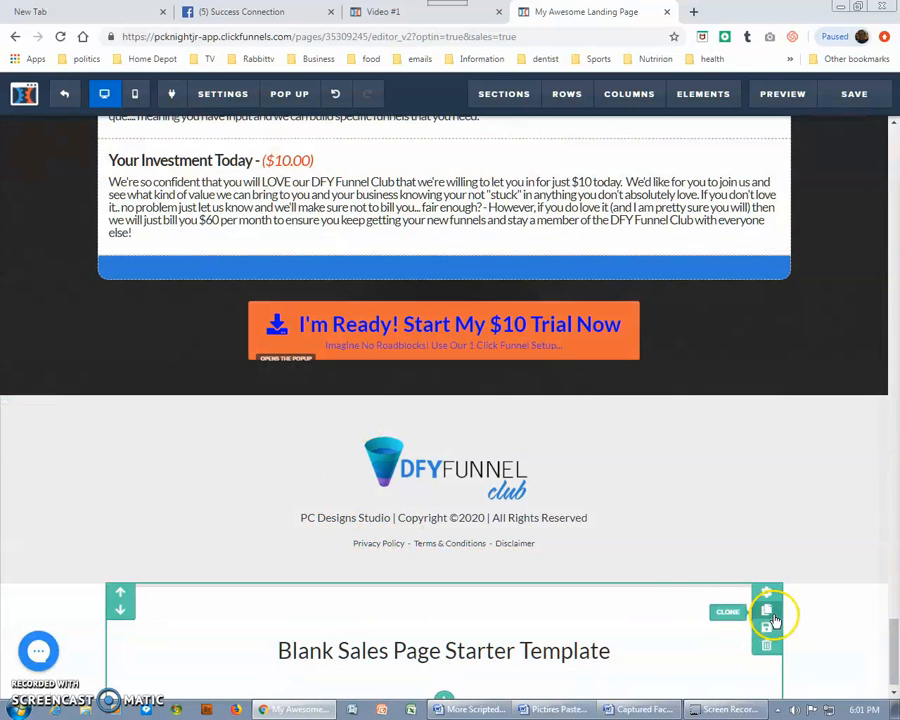
Delete the Blank Sales Page Starter Template section below the logo footer.
left_click(767, 648)
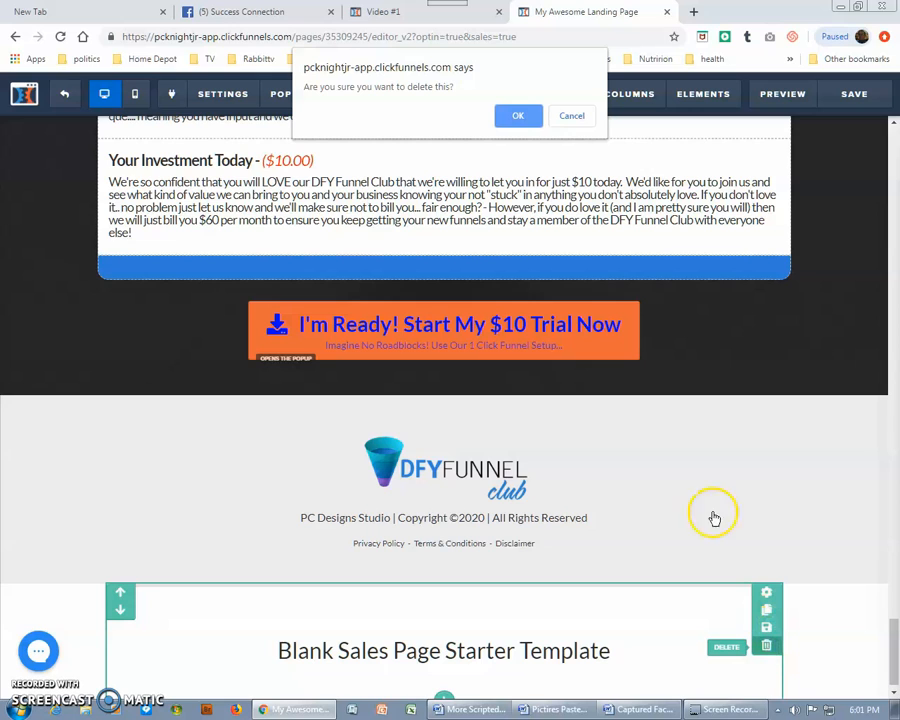
left_click(513, 113)
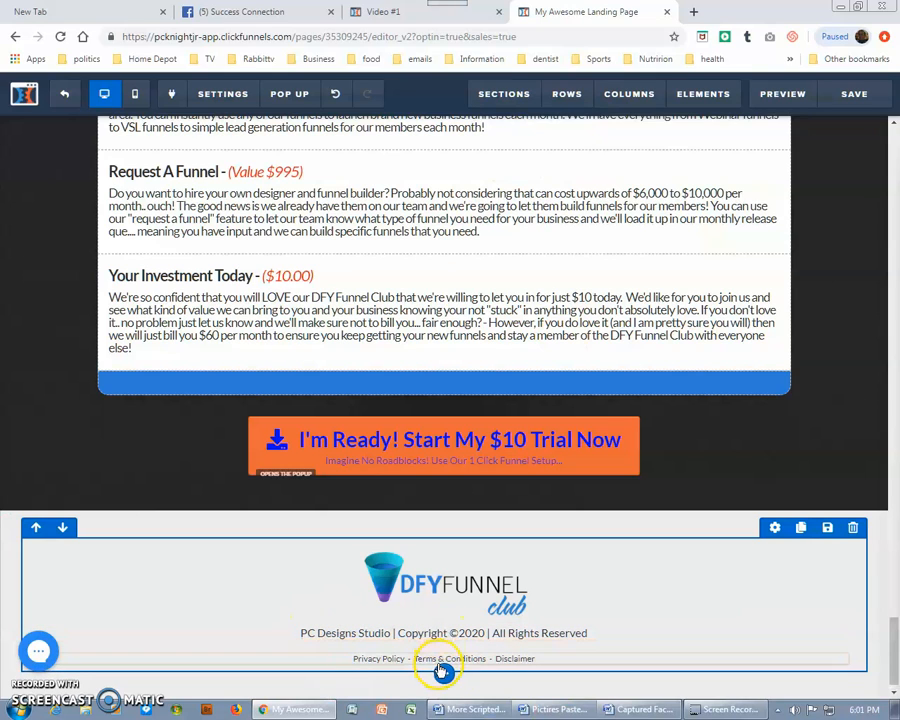
left_click(456, 578)
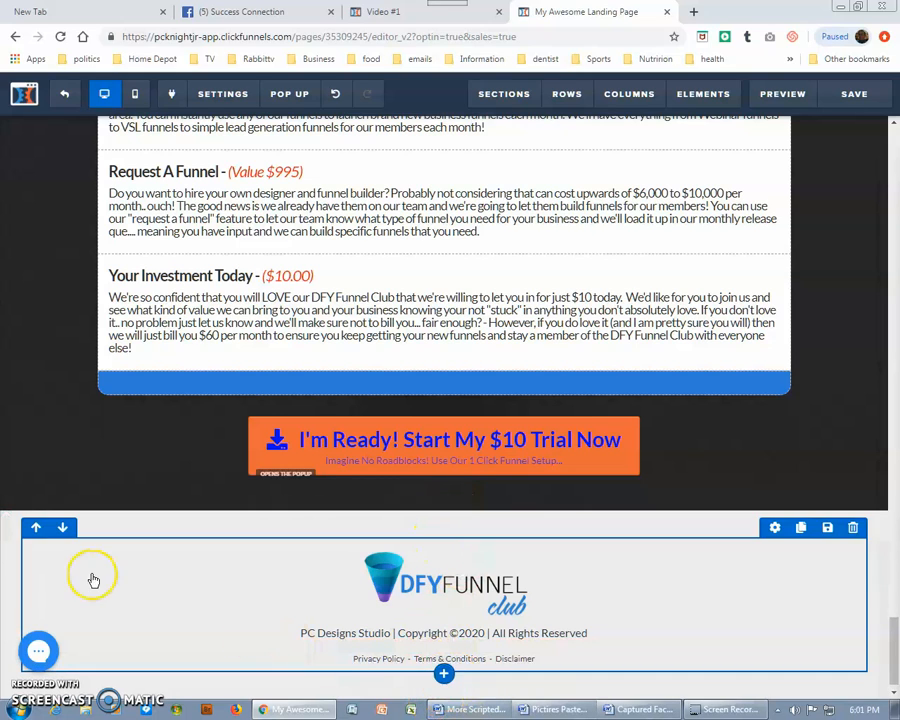
Set the page's SEO title to "DFY sales page" and save the page.
left_click(850, 95)
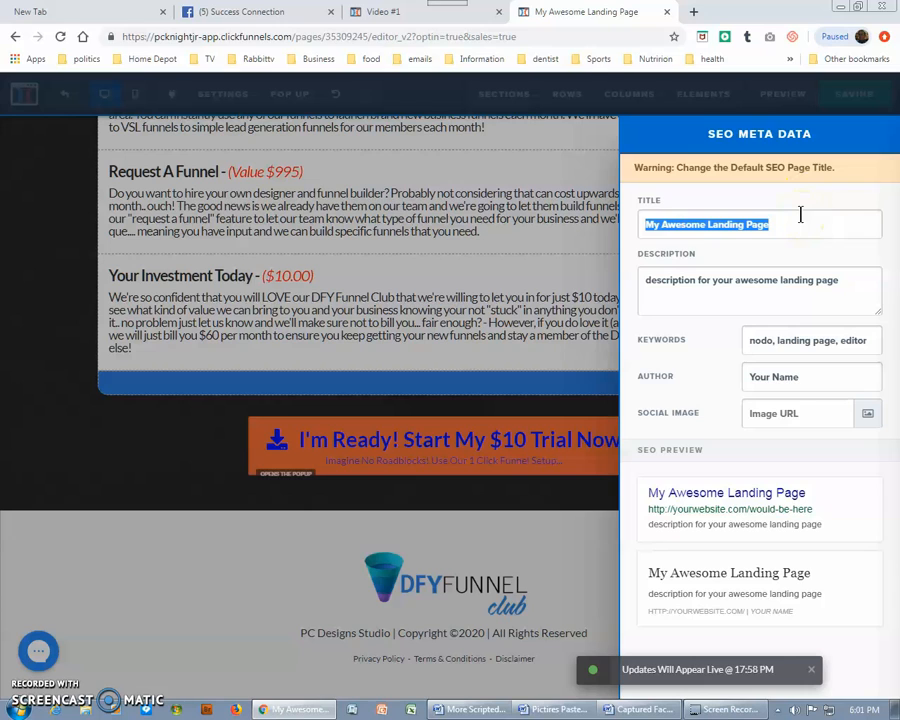
type("sales page")
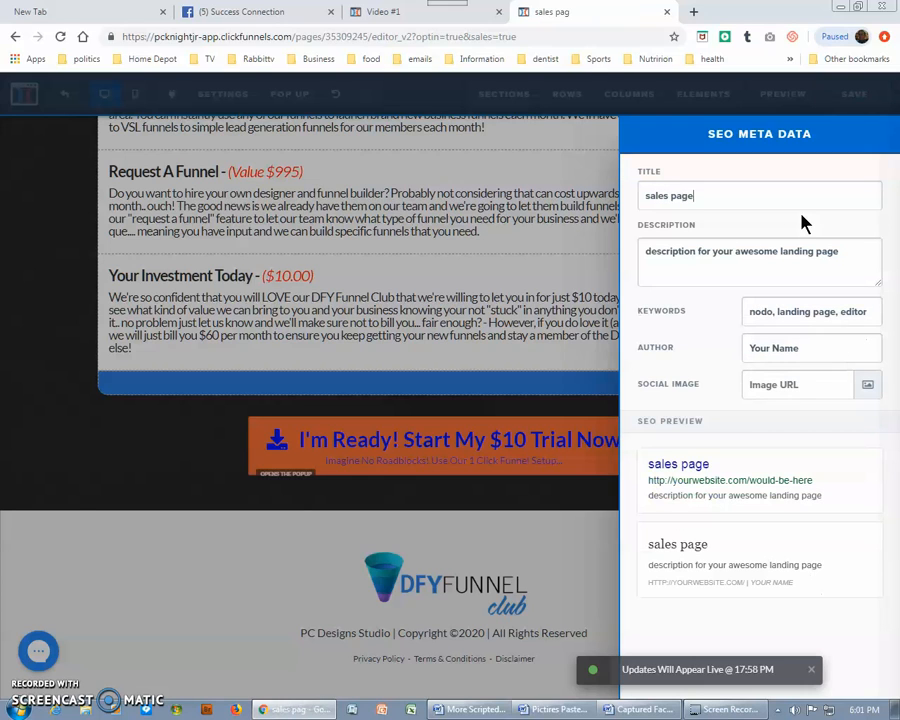
left_click(795, 222)
type("DFY")
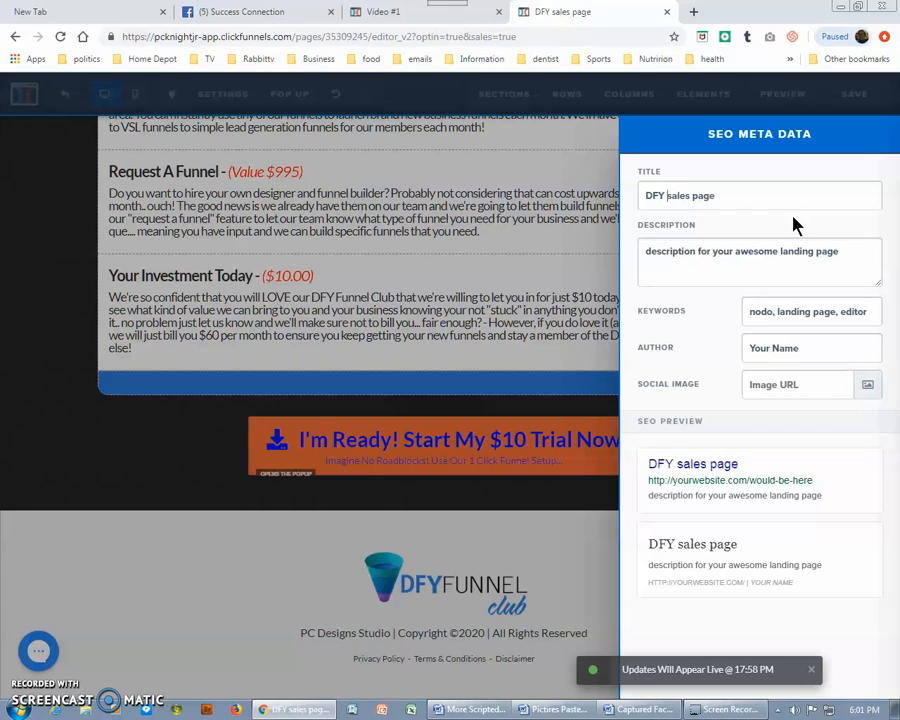
left_click(603, 400)
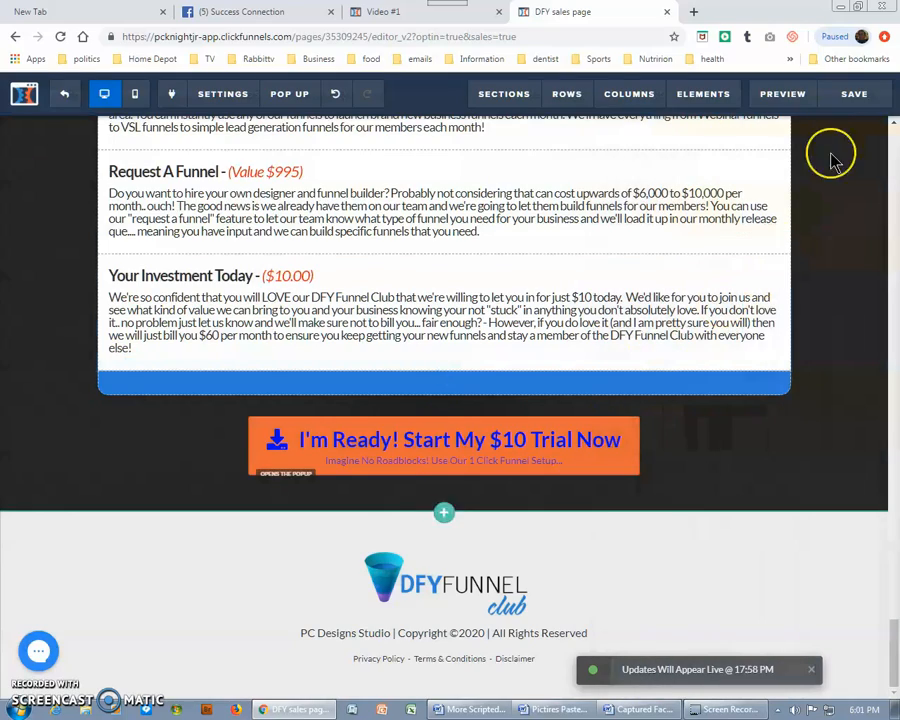
left_click(856, 96)
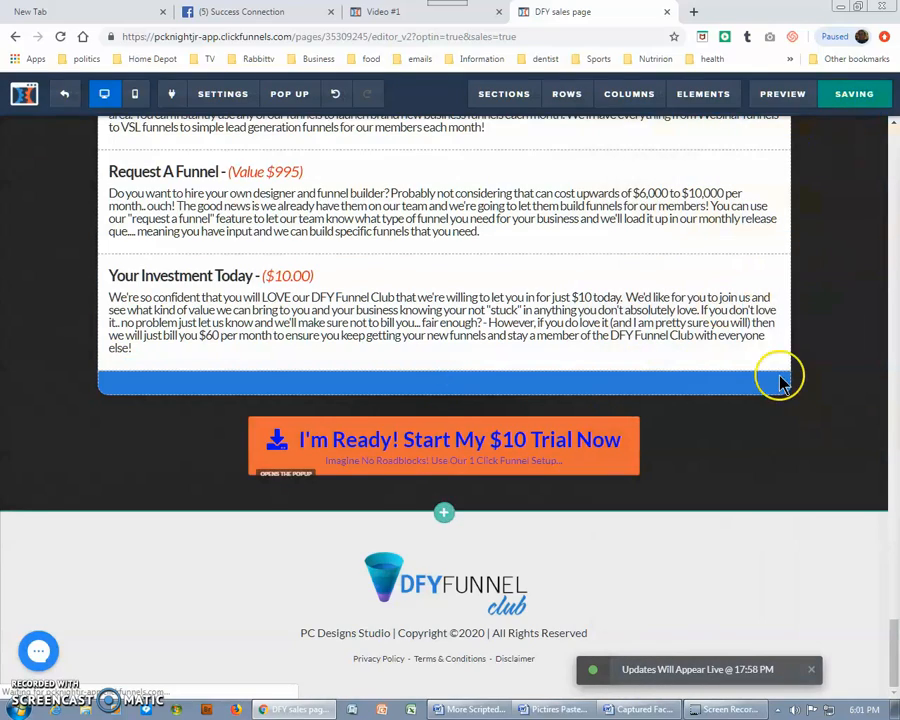
Review the assembled sales page up to its header and video, ending at the blueprint section.
scroll(760, 395, "up", 10)
scroll(755, 388, "up", 15)
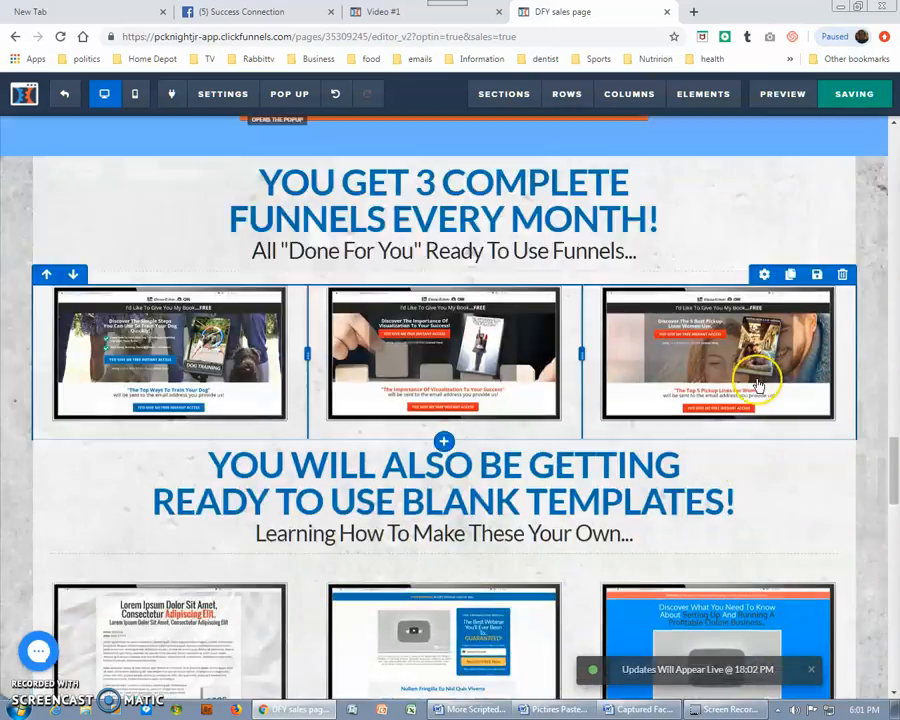
scroll(770, 360, "up", 20)
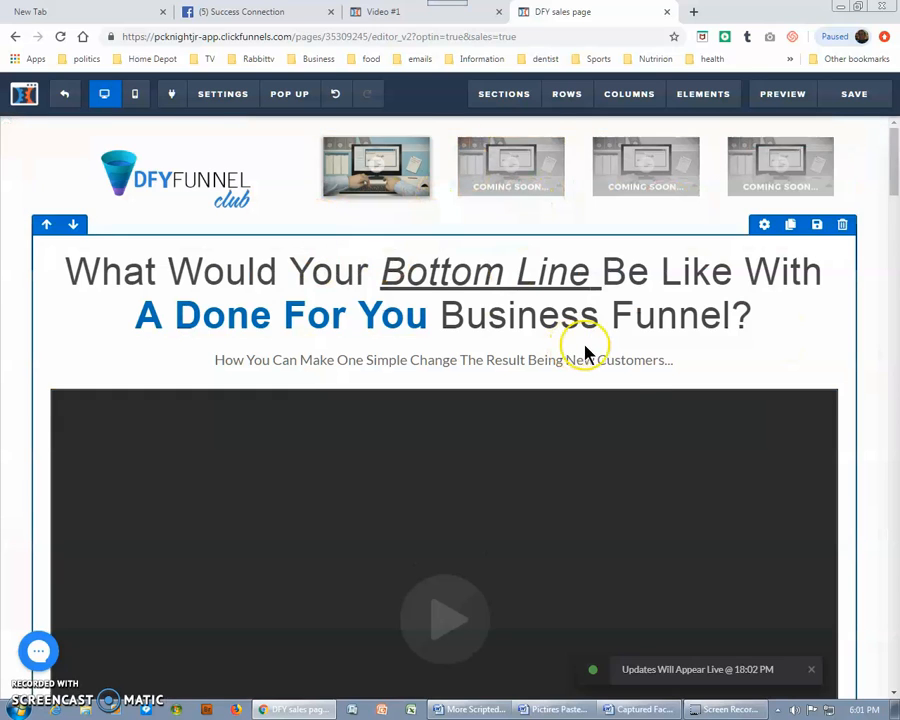
scroll(689, 418, "down", 5)
scroll(779, 488, "down", 5)
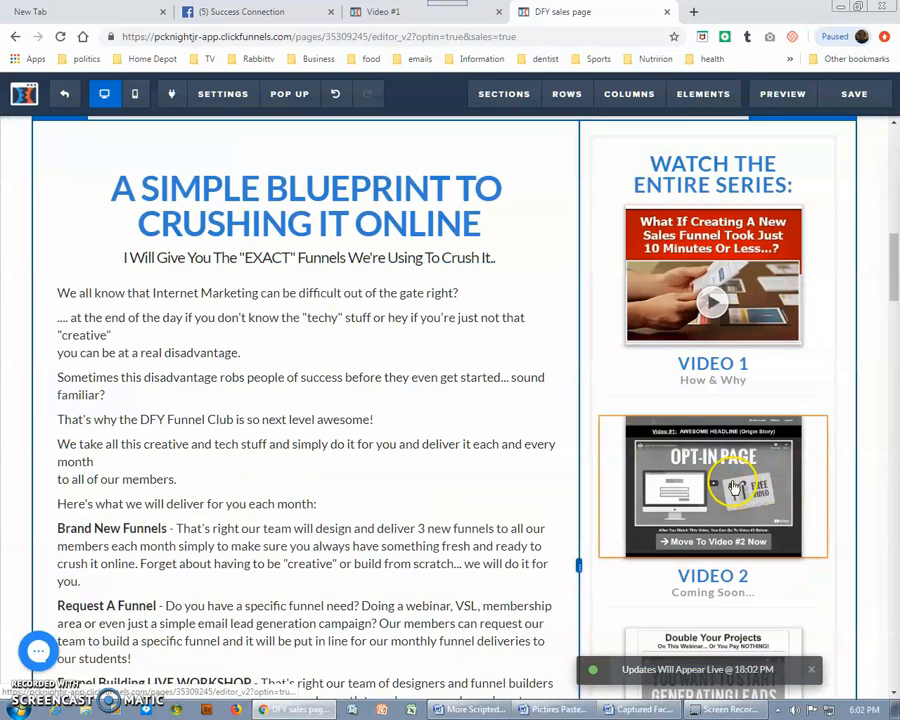
scroll(733, 430, "down", 1)
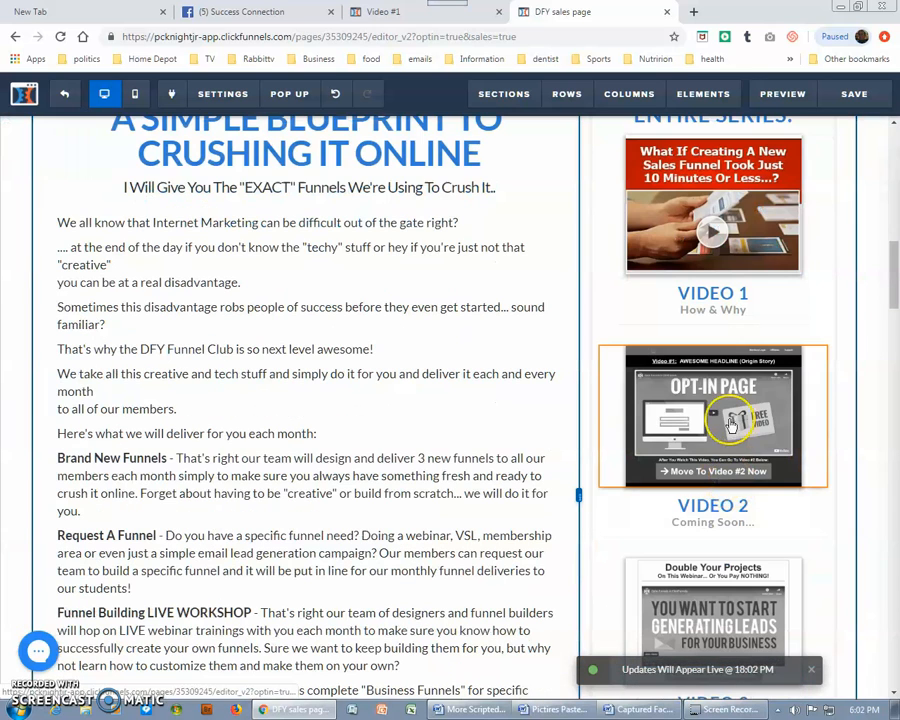
Examine the blueprint section's body copy in its text editor and close the editor.
left_click(205, 251)
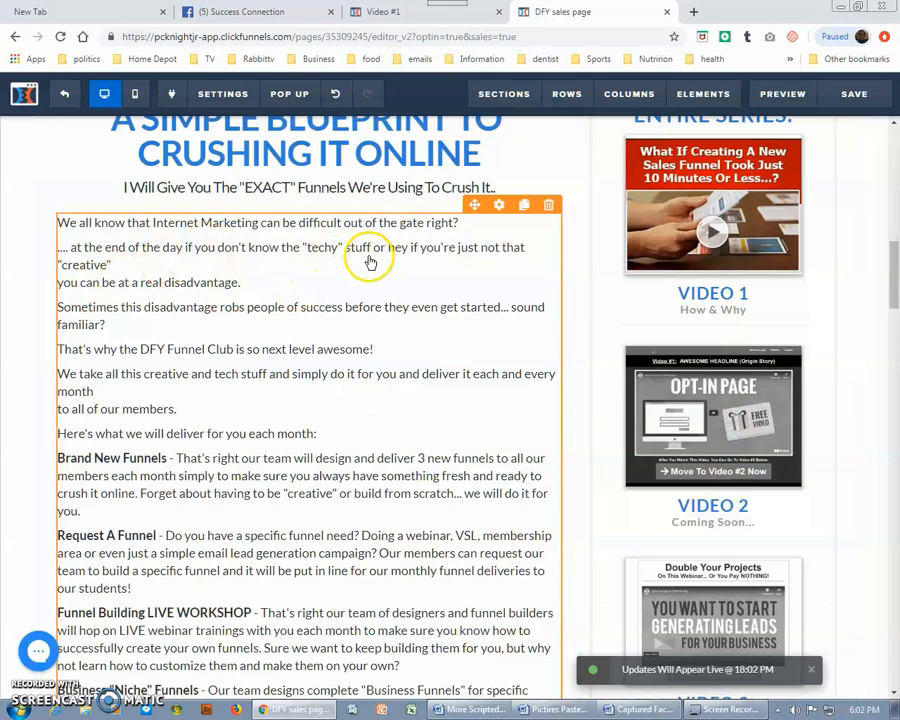
left_click(377, 288)
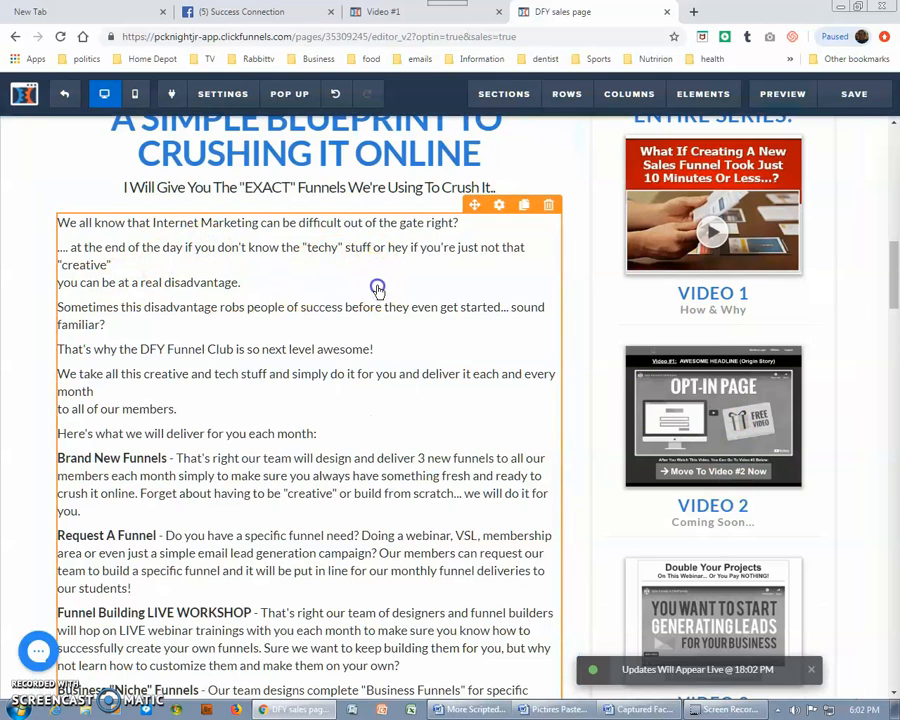
left_click(376, 290)
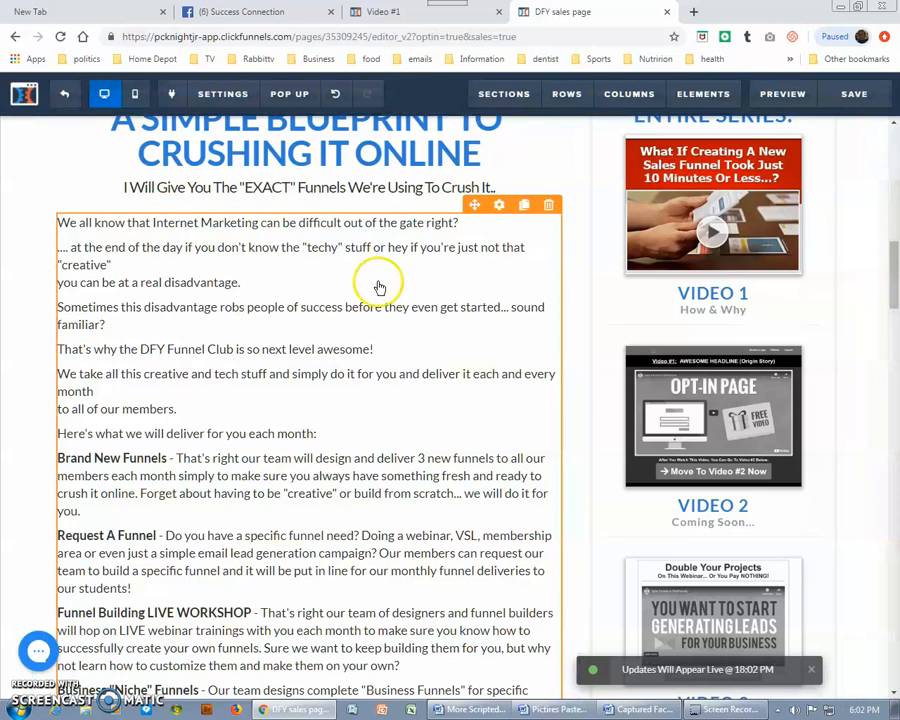
right_click(456, 248)
key("Escape")
left_click(448, 249)
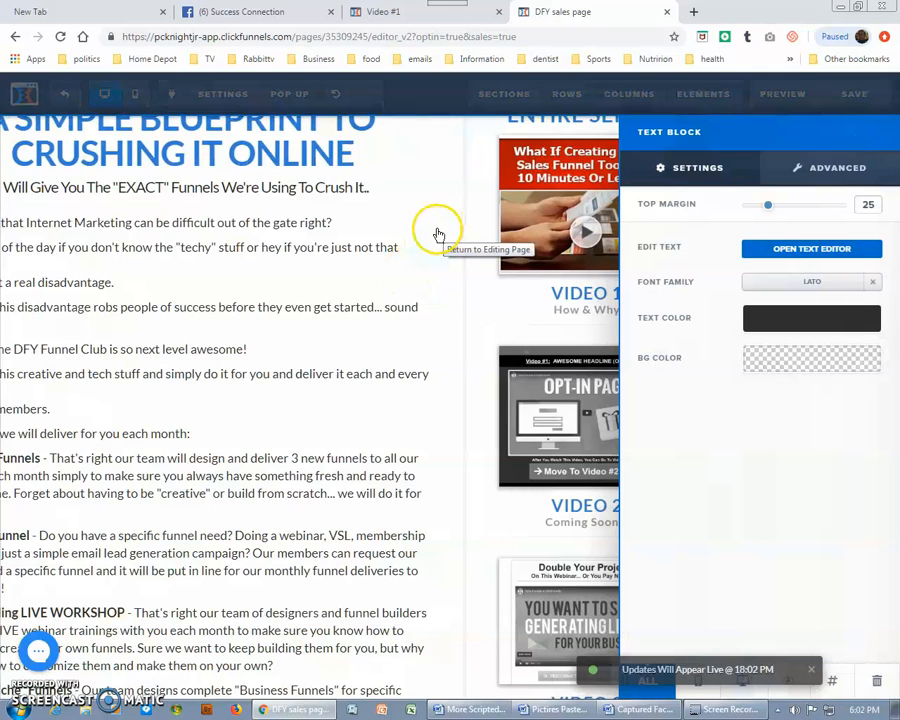
left_click(798, 250)
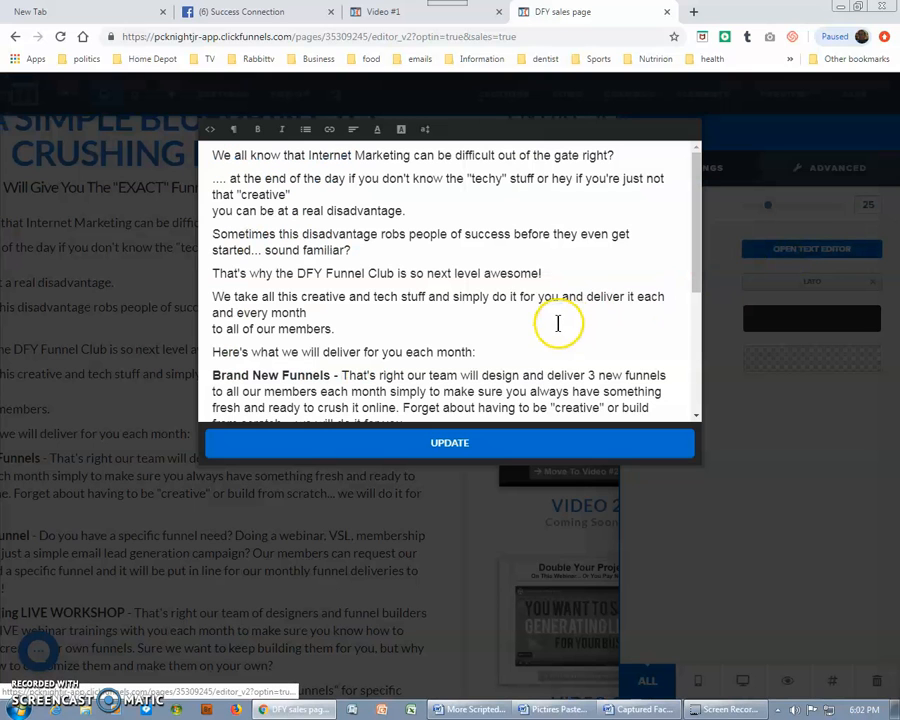
left_click_drag(699, 201, 719, 191)
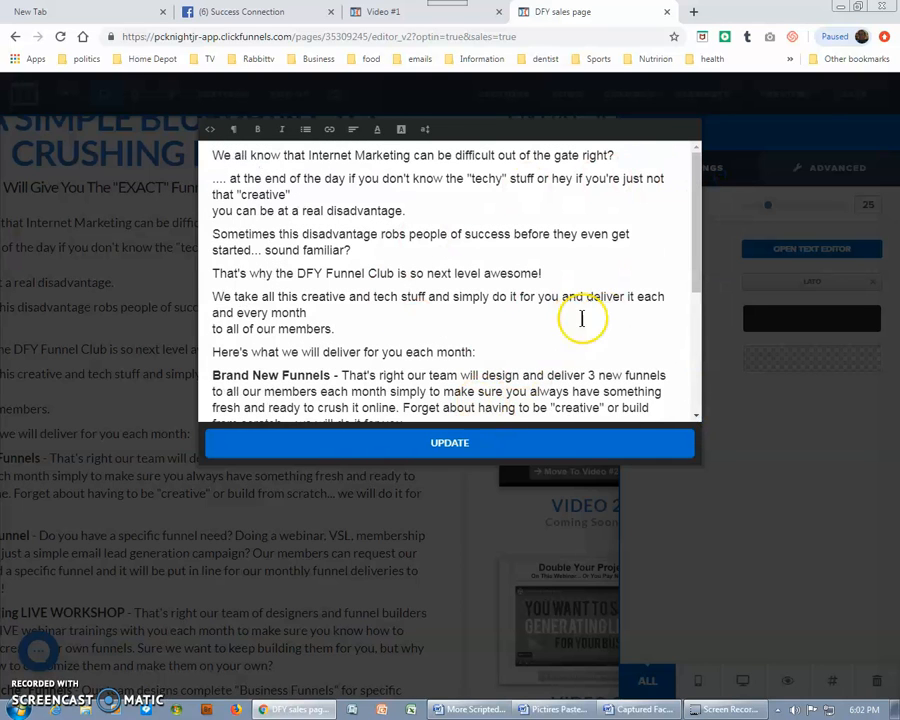
left_click(470, 456)
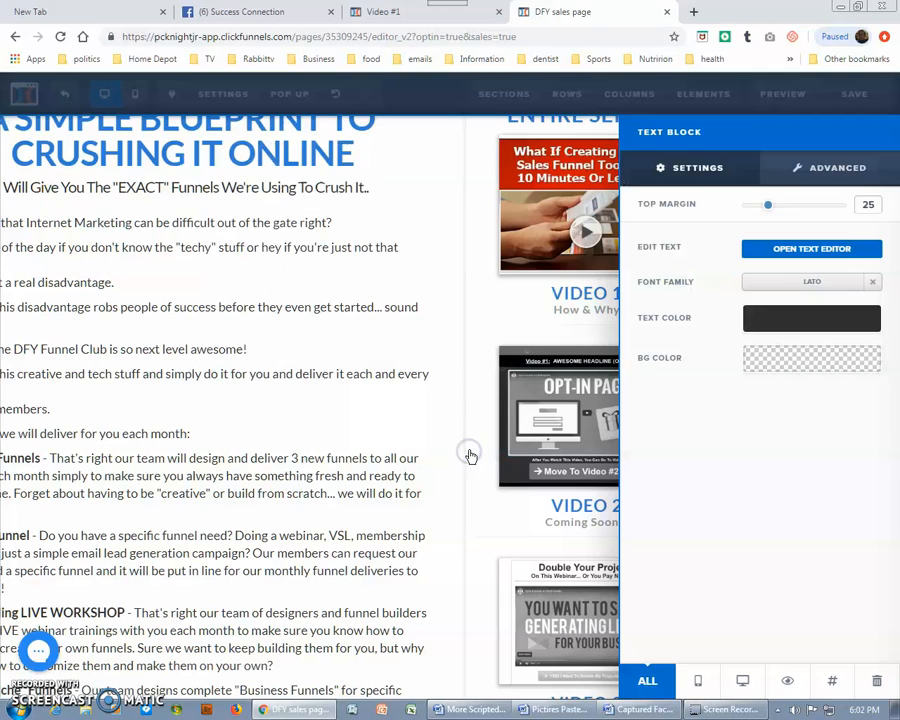
Locate the blueprint section's text block in the list of page elements.
scroll(445, 398, "up", 4)
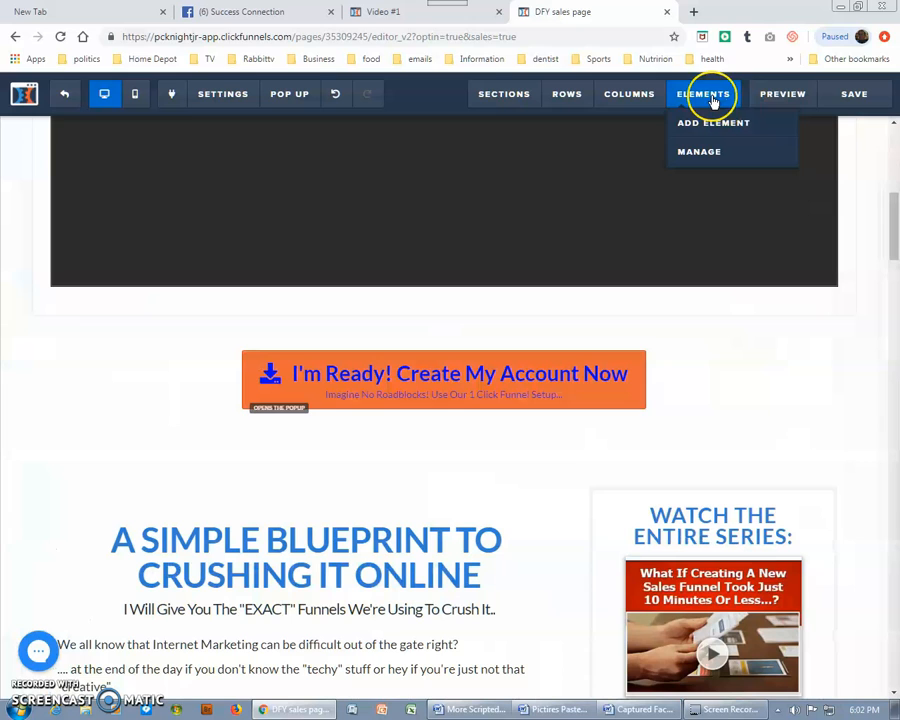
left_click(705, 152)
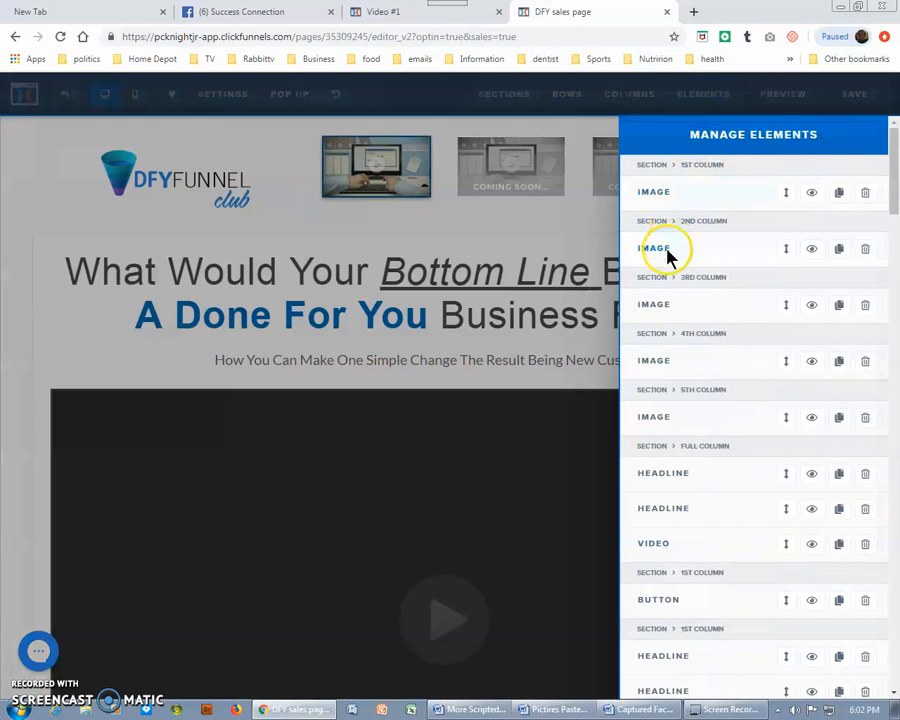
scroll(690, 466, "down", 4)
scroll(695, 483, "down", 3)
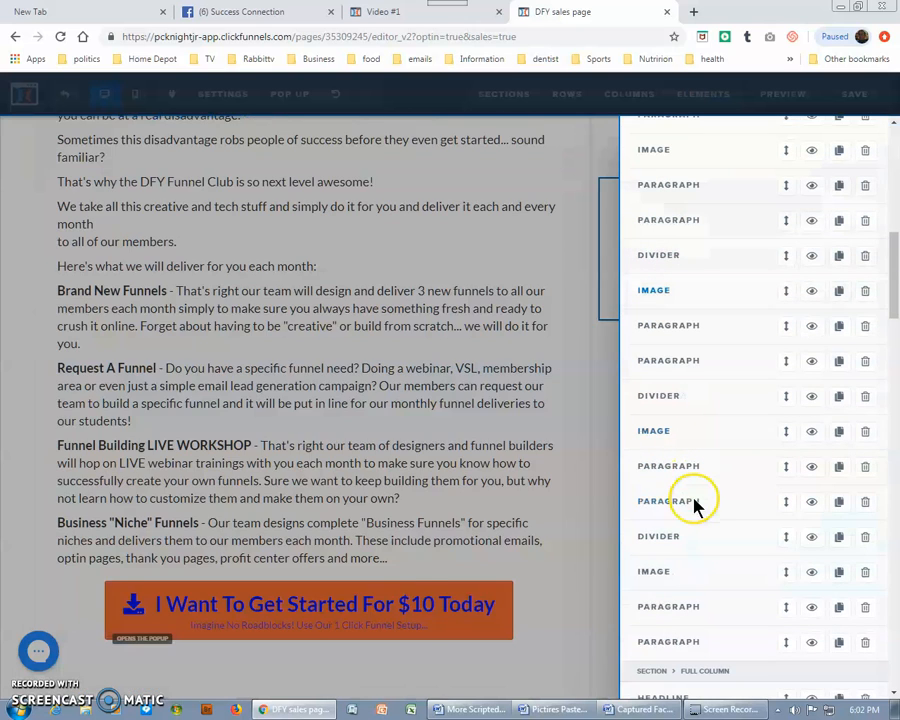
scroll(695, 506, "up", 3)
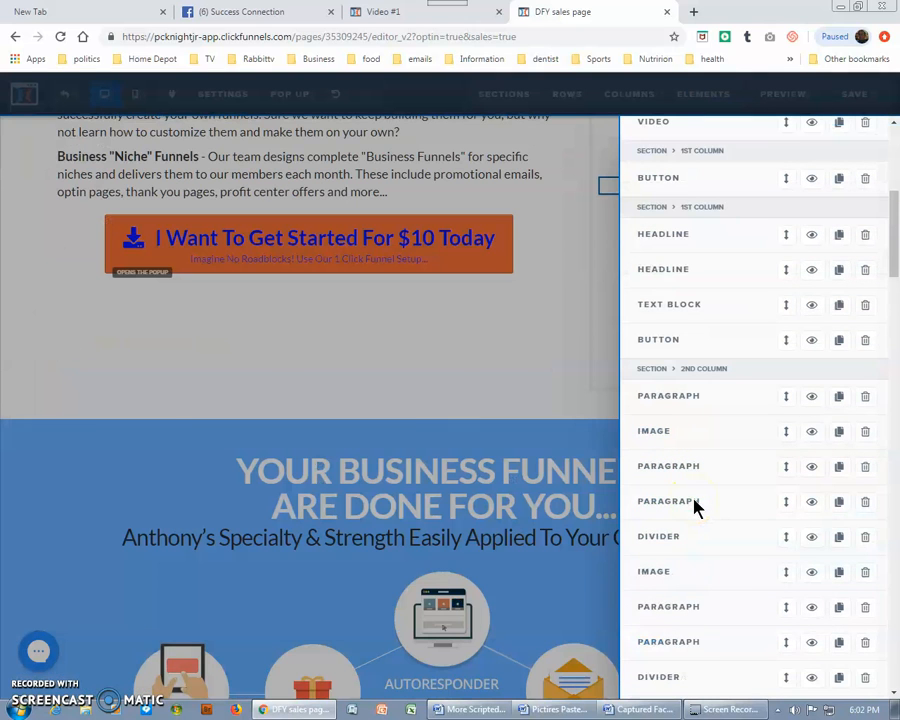
left_click(689, 505)
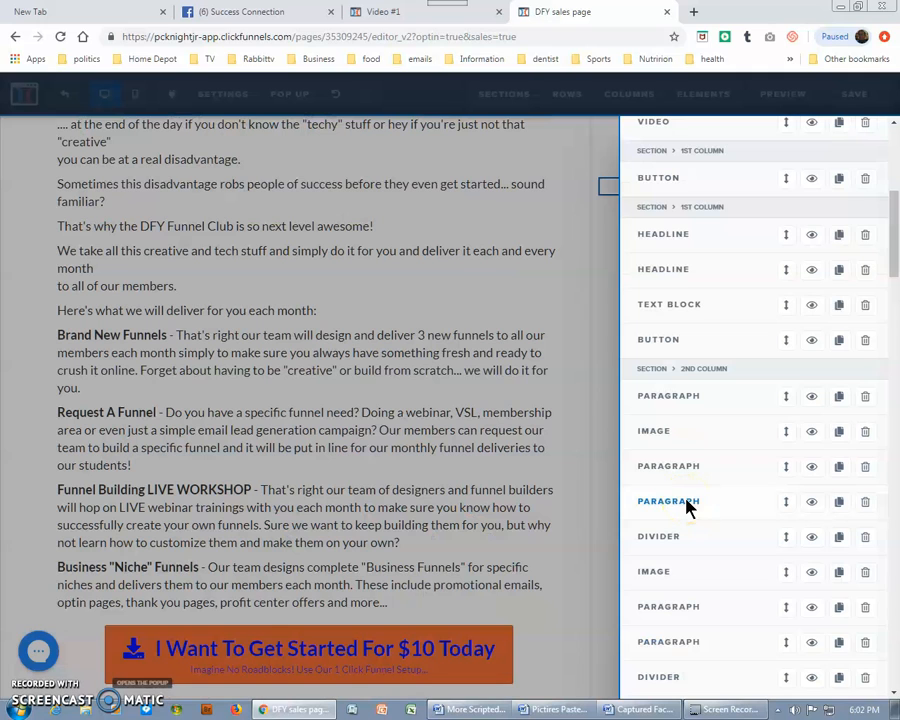
left_click(682, 467)
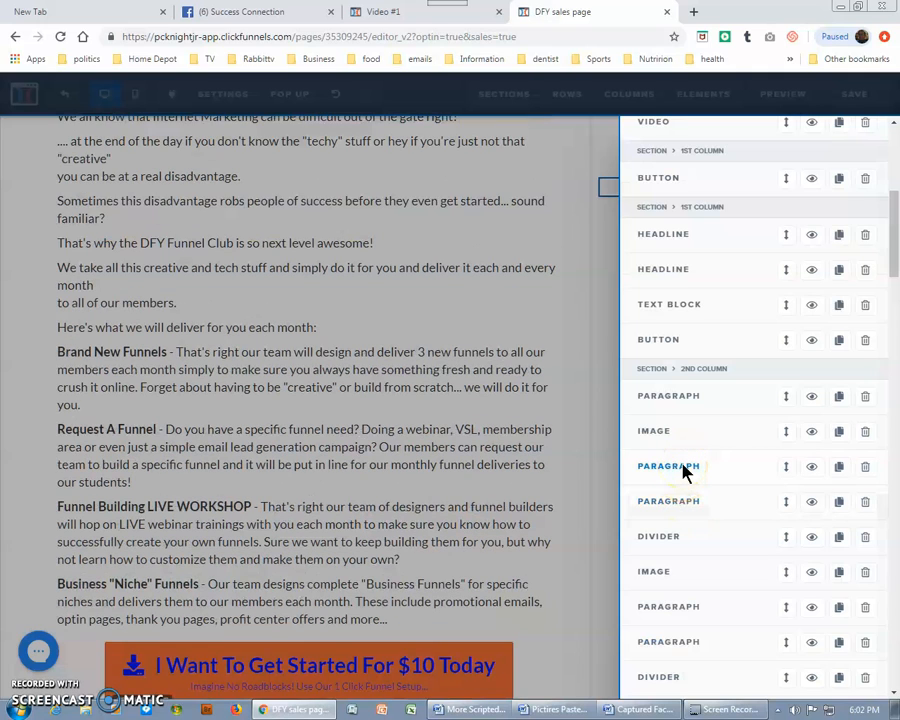
left_click(664, 429)
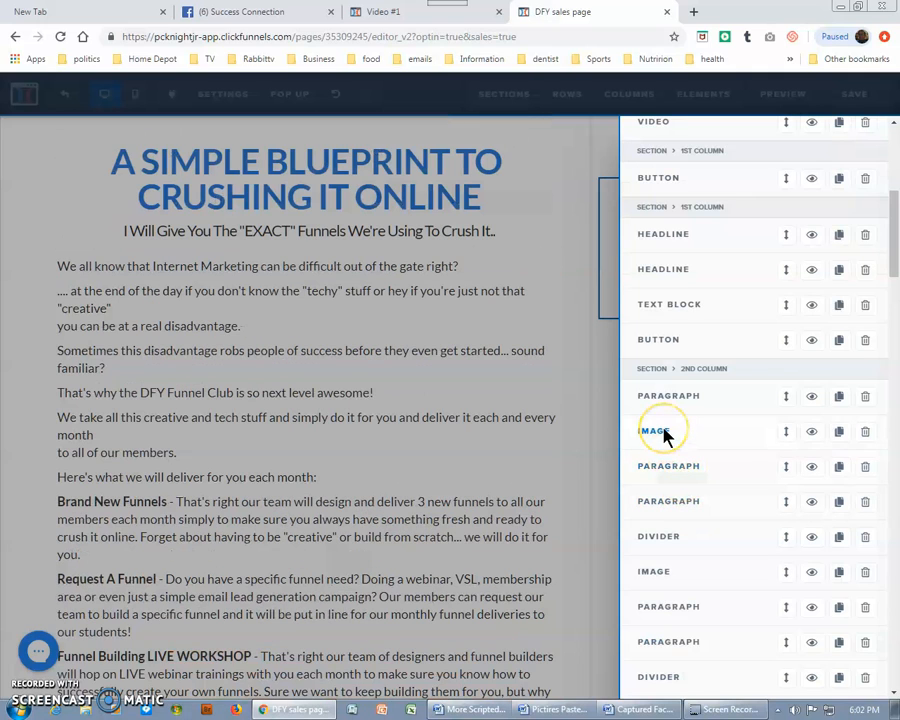
left_click(668, 400)
left_click(679, 304)
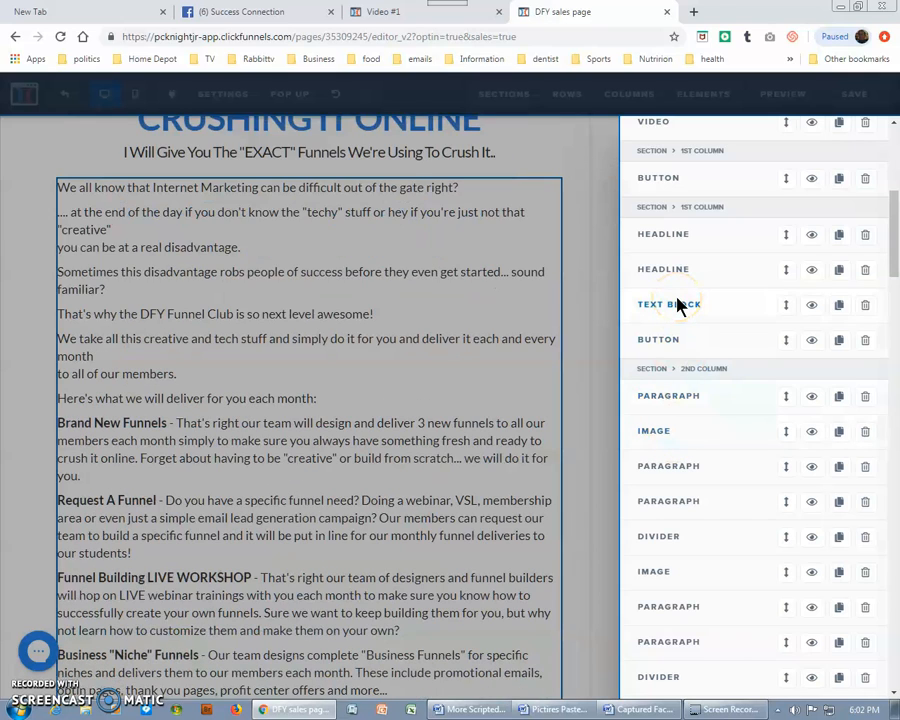
Open the blueprint text block from the element list, check its copy in the text editor and return to the page.
left_click(785, 305)
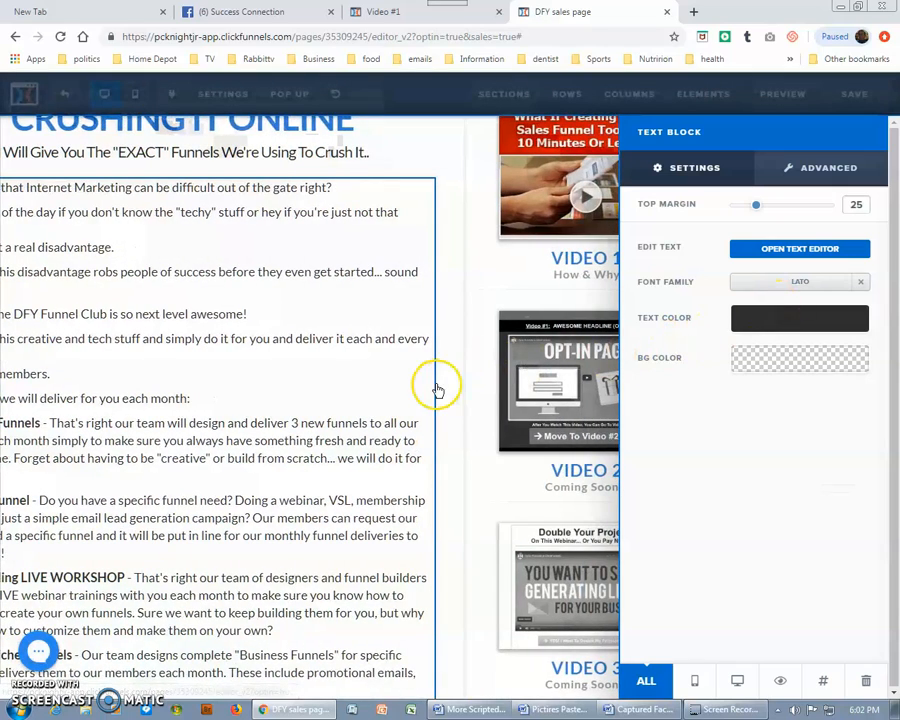
left_click(784, 252)
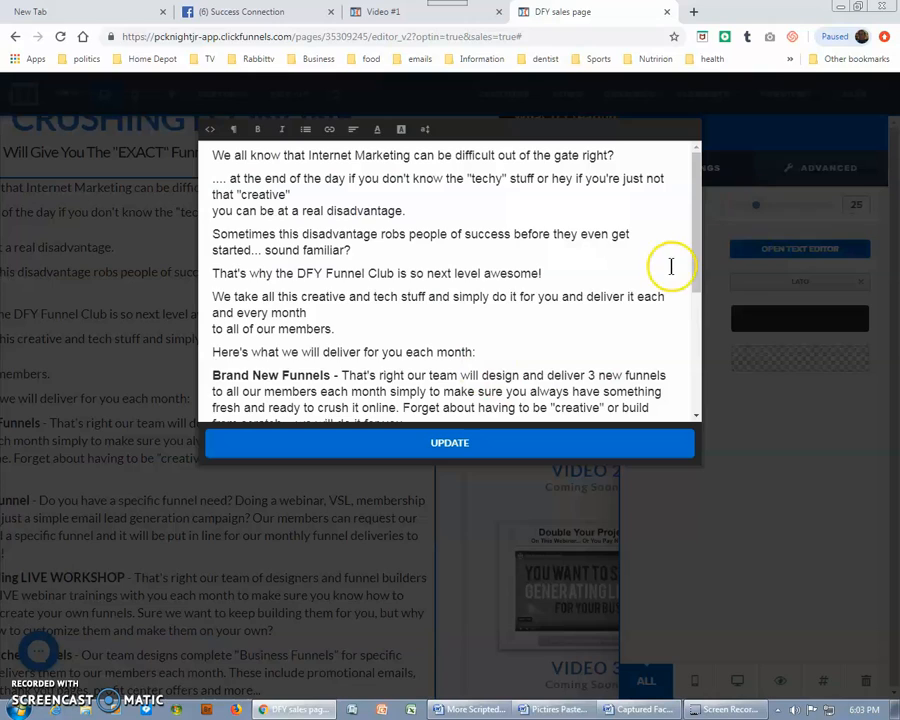
mouse_move(691, 273)
left_mouse_down()
mouse_move(697, 380)
mouse_move(697, 286)
left_mouse_up()
left_click(454, 451)
left_click(447, 474)
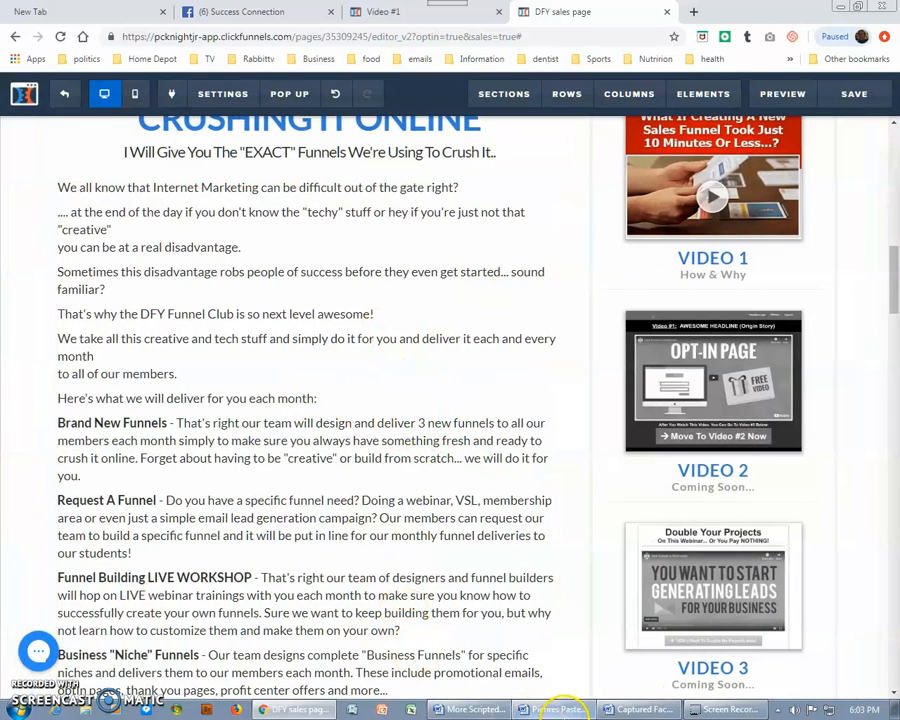
left_click(493, 711)
left_click(265, 301)
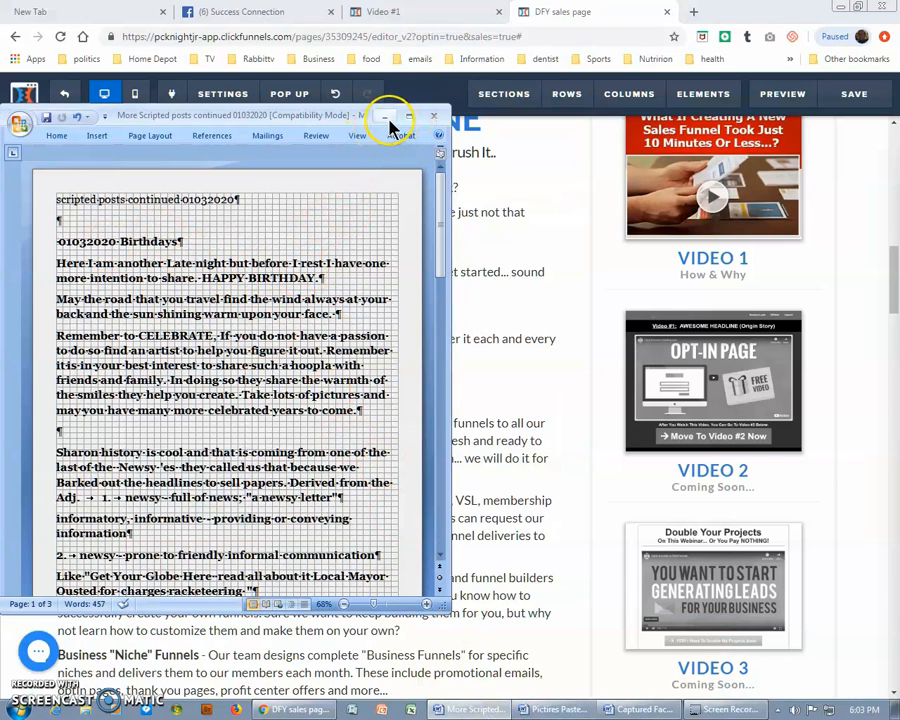
left_click(386, 117)
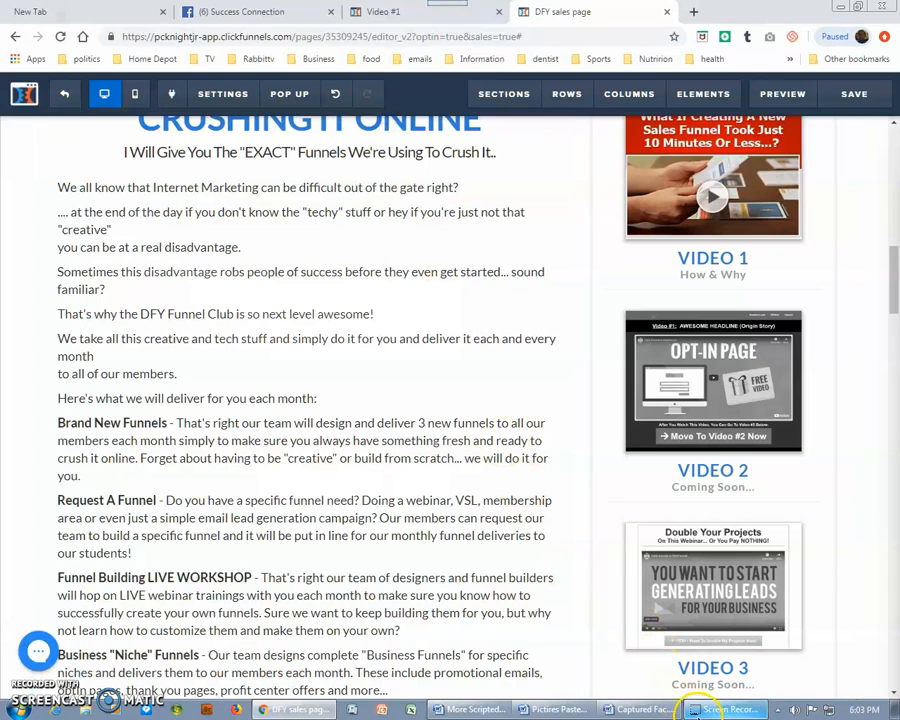
Switch to Word, open the recent document Scripts for Funnels 12212019 and look through its headline scripts.
mouse_move(632, 710)
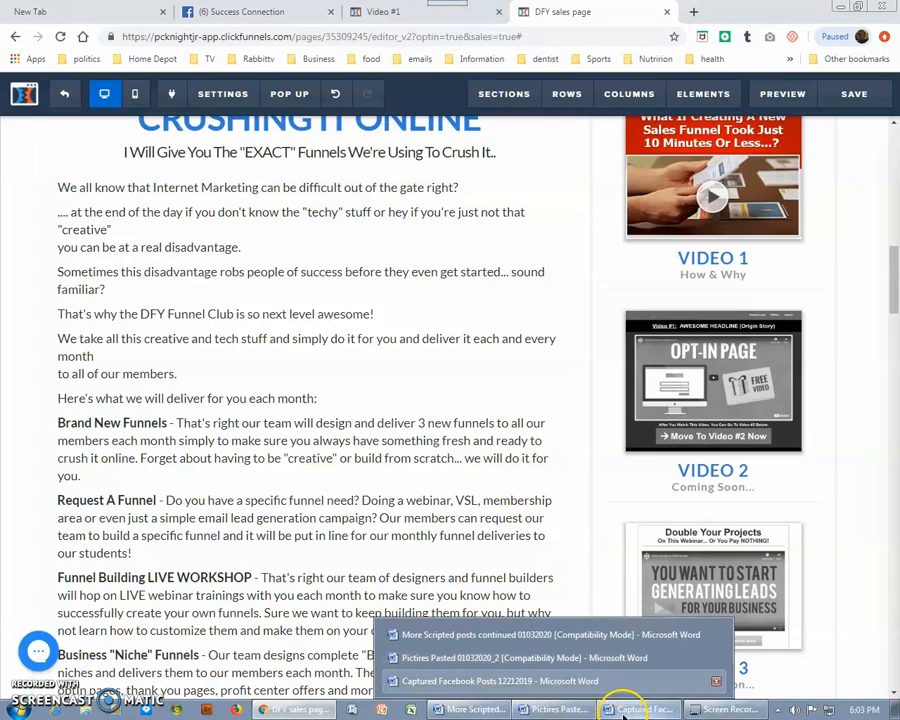
left_click(468, 706)
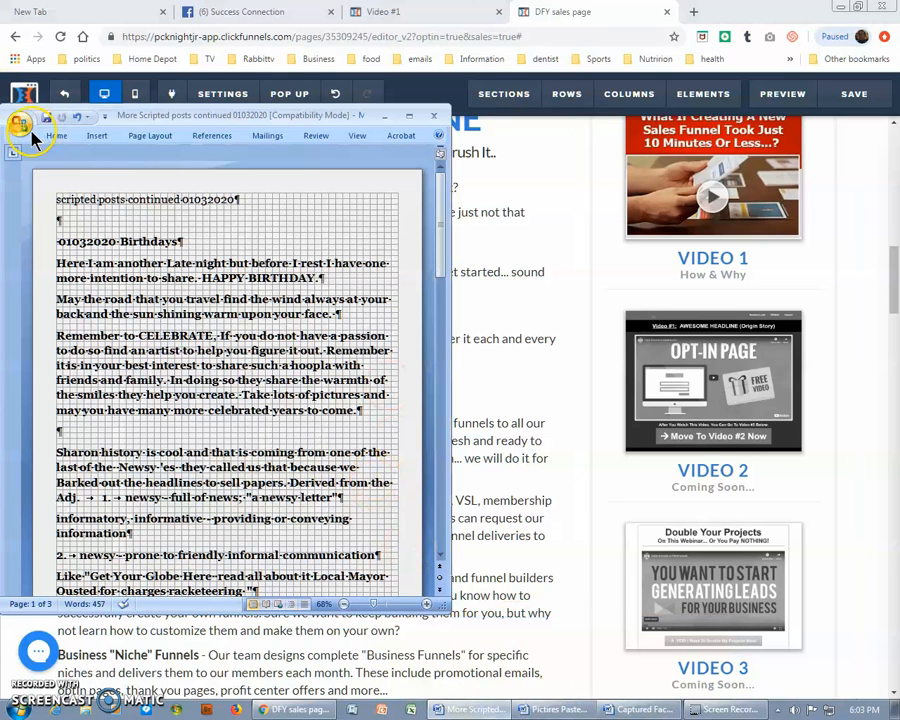
left_click(20, 124)
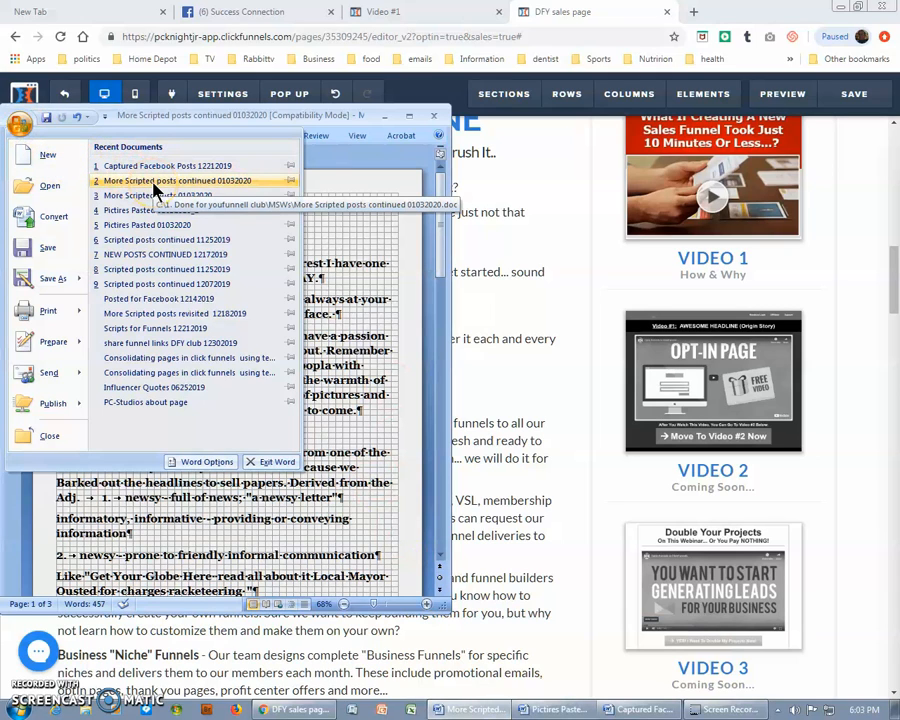
left_click(157, 203)
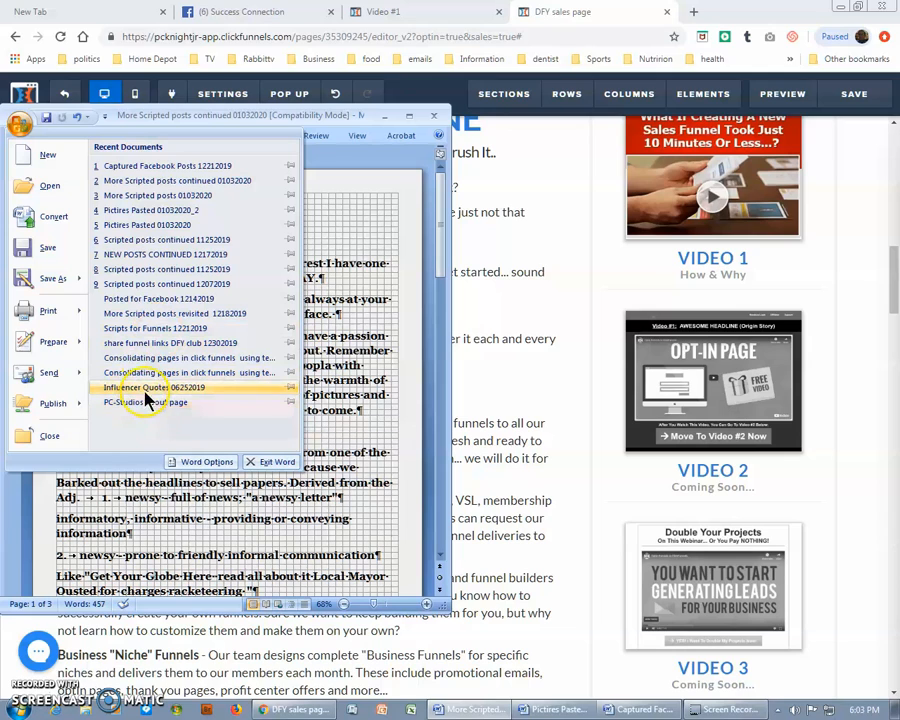
left_click(168, 328)
scroll(280, 352, "down", 5)
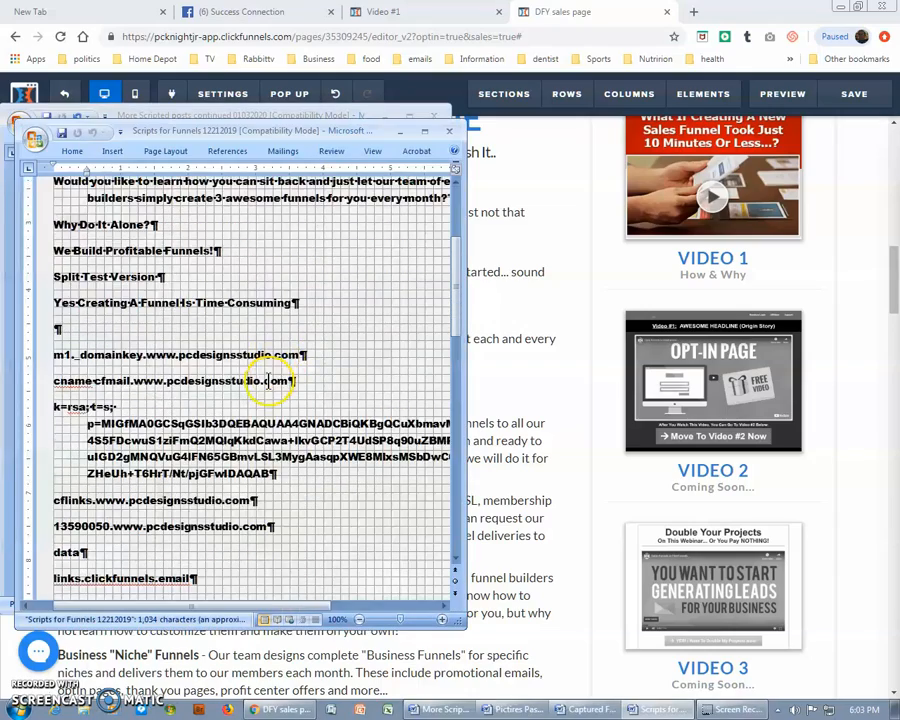
scroll(245, 432, "up", 1)
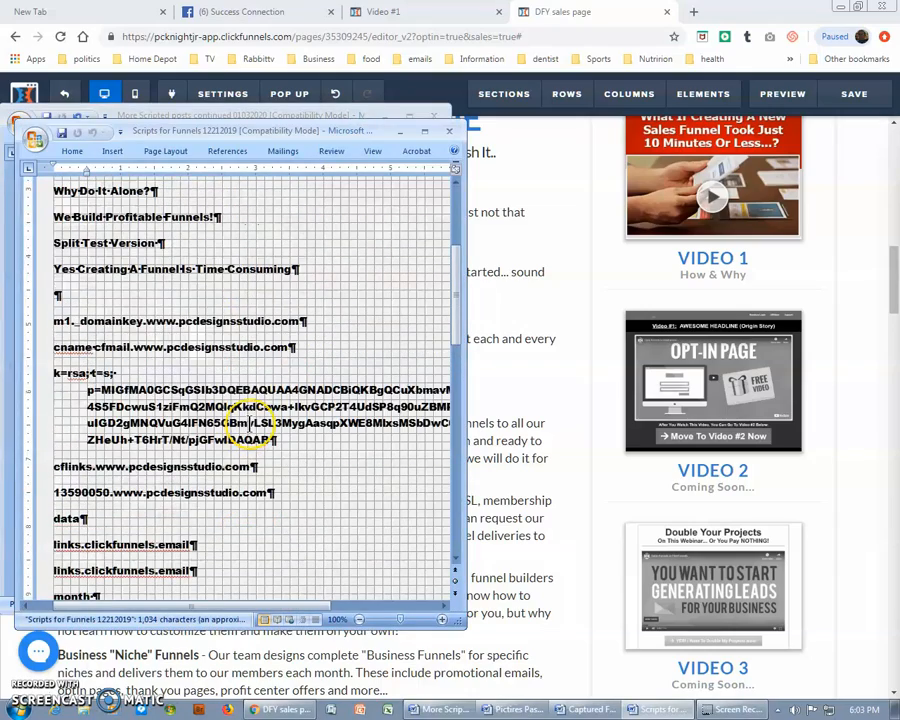
scroll(250, 412, "up", 2)
scroll(250, 424, "up", 2)
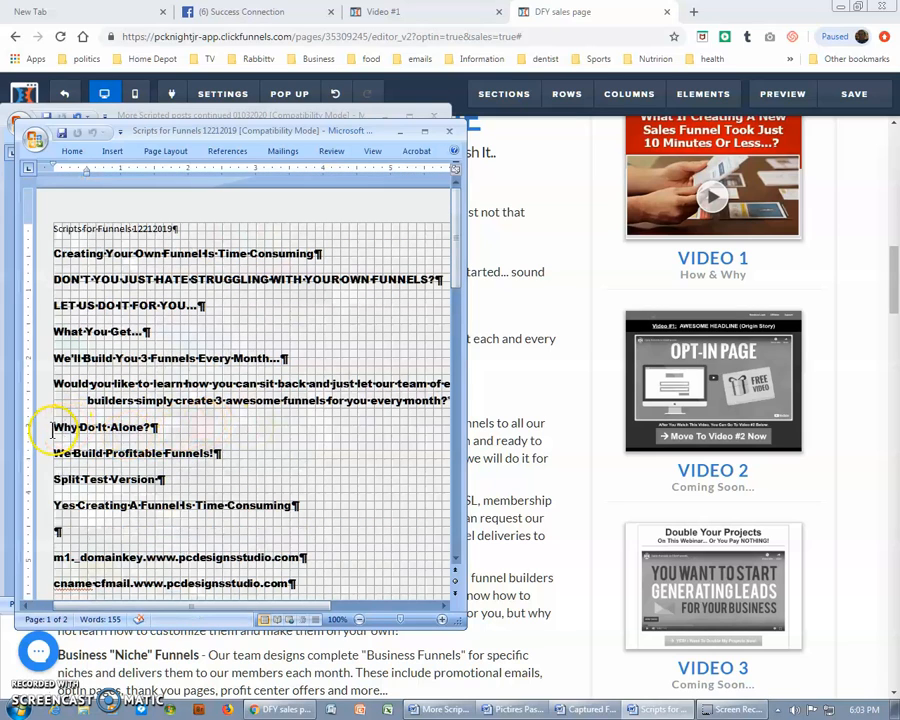
Copy the line "Why Do It Alone?" from the scripts document and return to the sales page in ClickFunnels.
left_click_drag(55, 427, 129, 427)
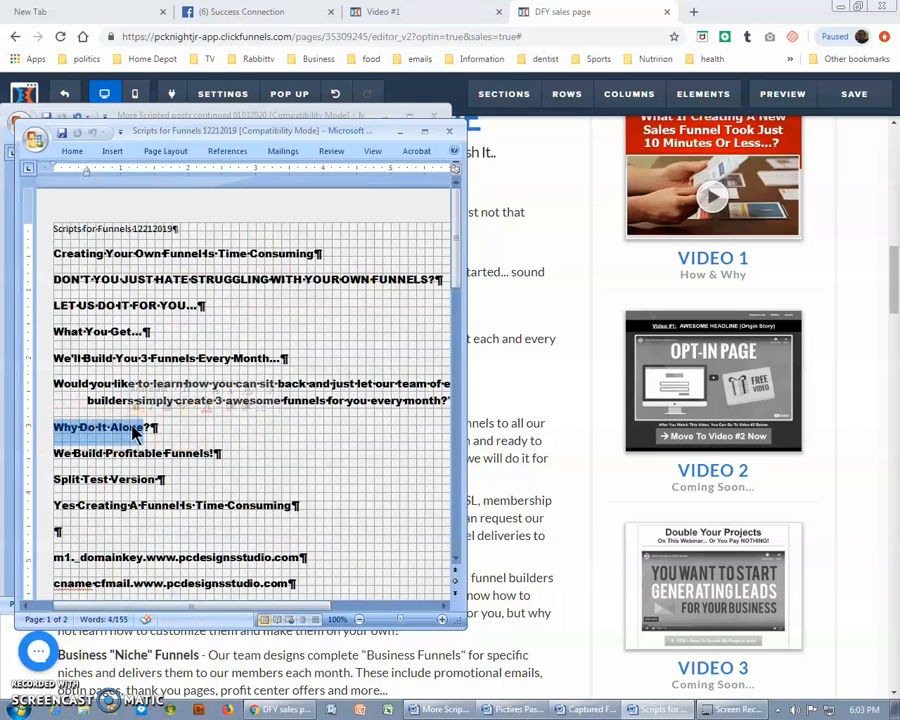
left_click(186, 436)
left_click_drag(148, 430, 58, 427)
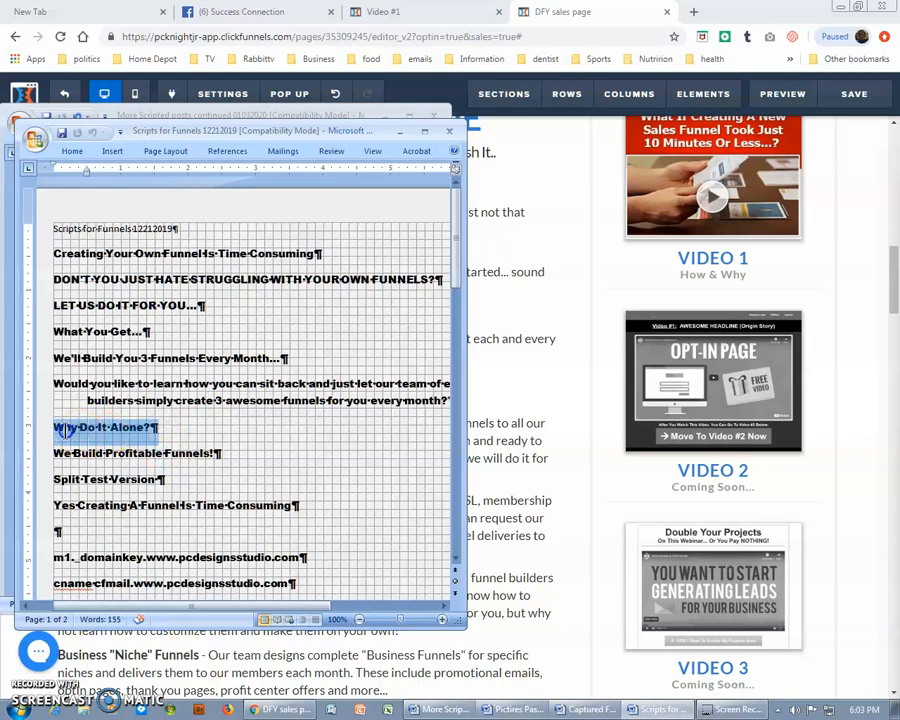
right_click(66, 430)
left_click(99, 456)
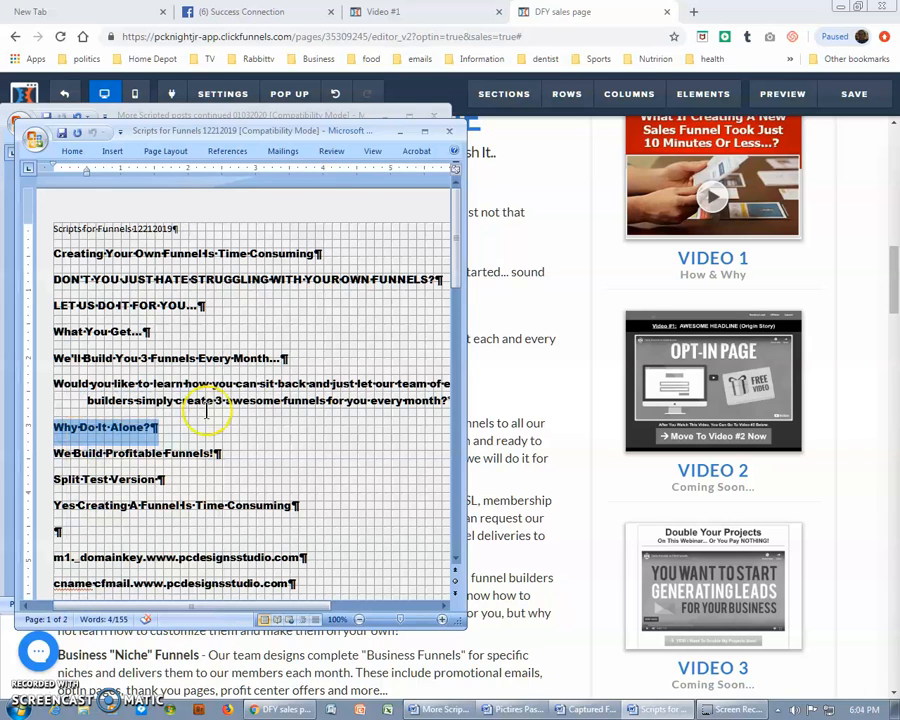
left_click(399, 132)
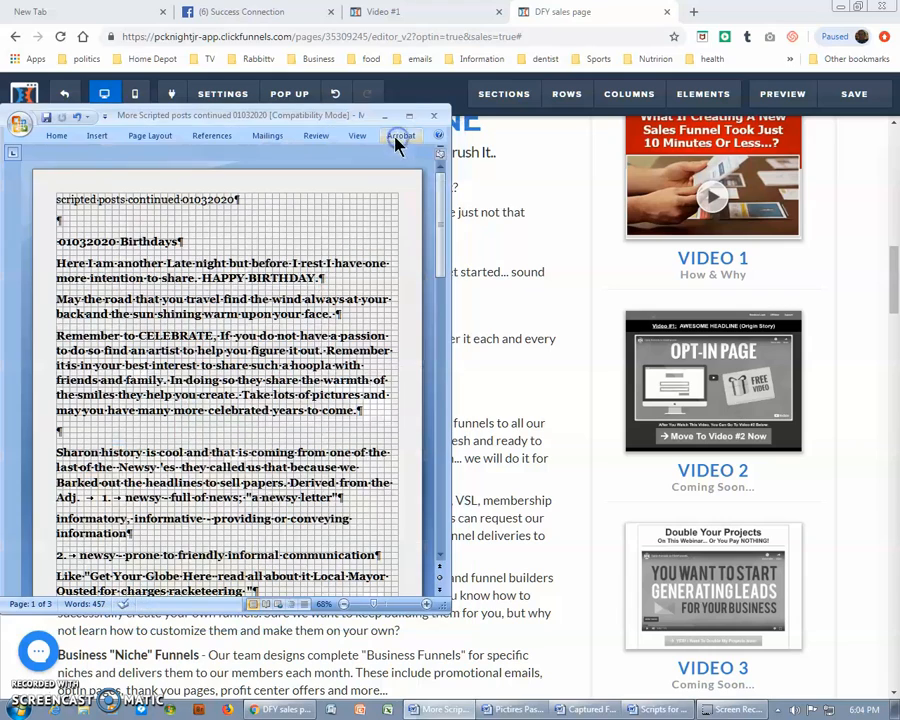
left_click(393, 118)
Replace the sub text of the "I'm Ready! Create My Account Now" button with "Why Do It Alone?".
scroll(430, 344, "up", 10)
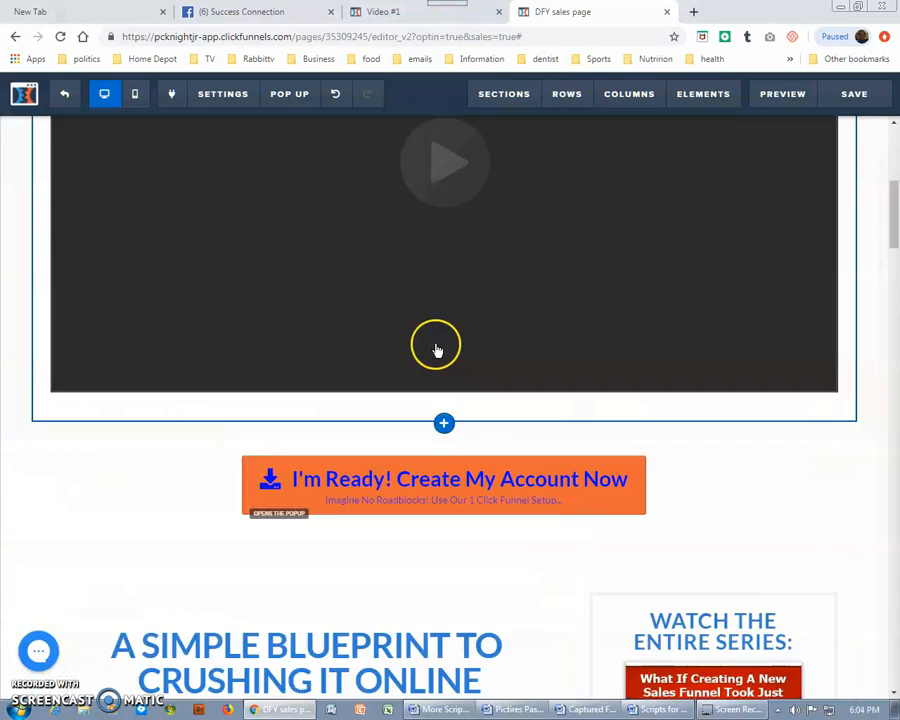
scroll(436, 349, "up", 1)
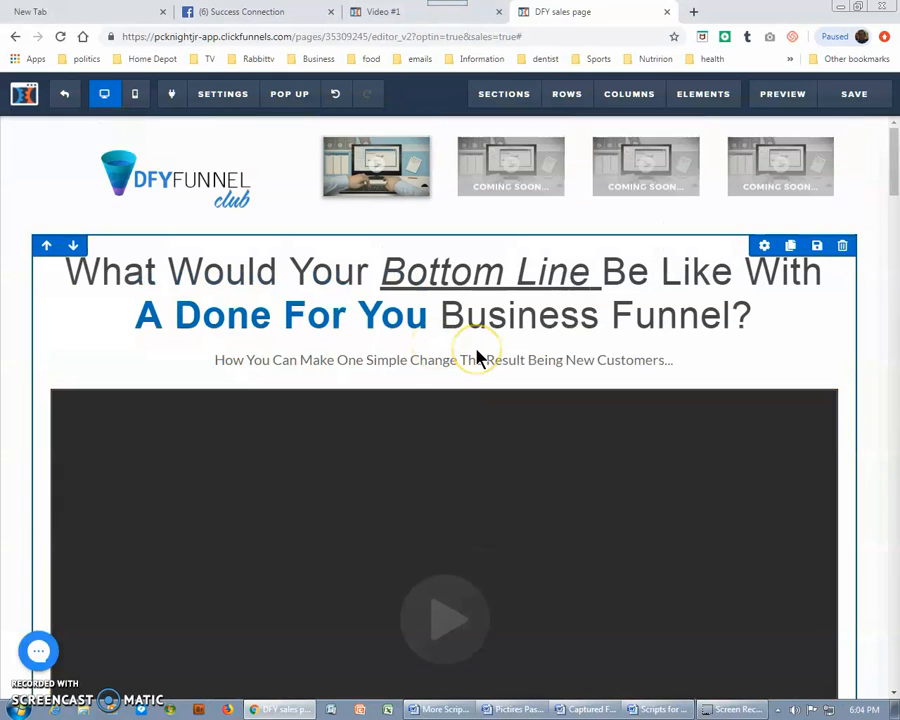
scroll(442, 374, "down", 8)
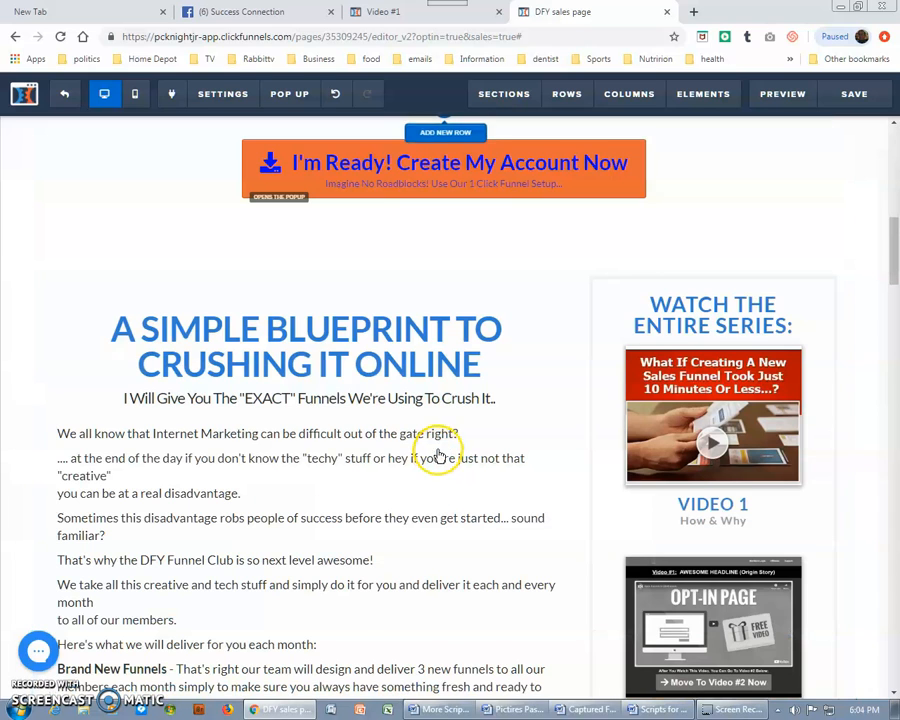
scroll(465, 245, "up", 3)
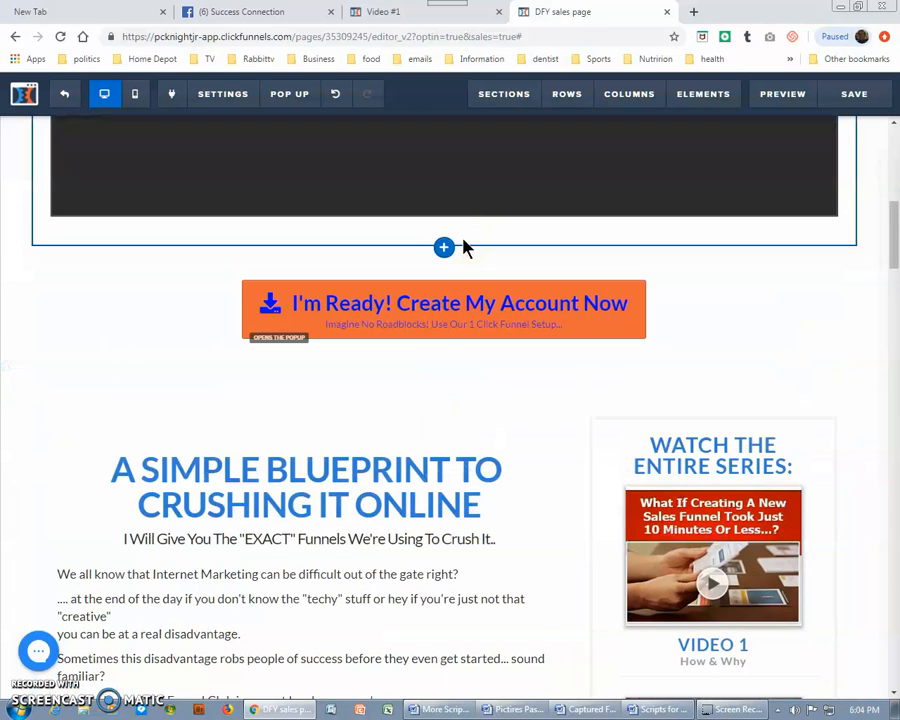
left_click(455, 322)
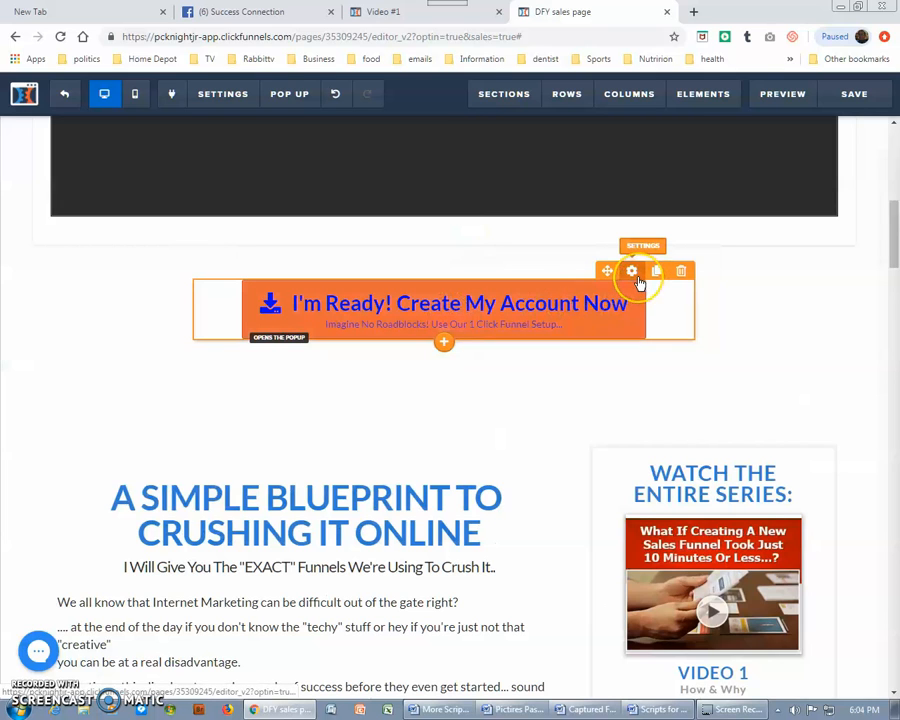
left_click(636, 278)
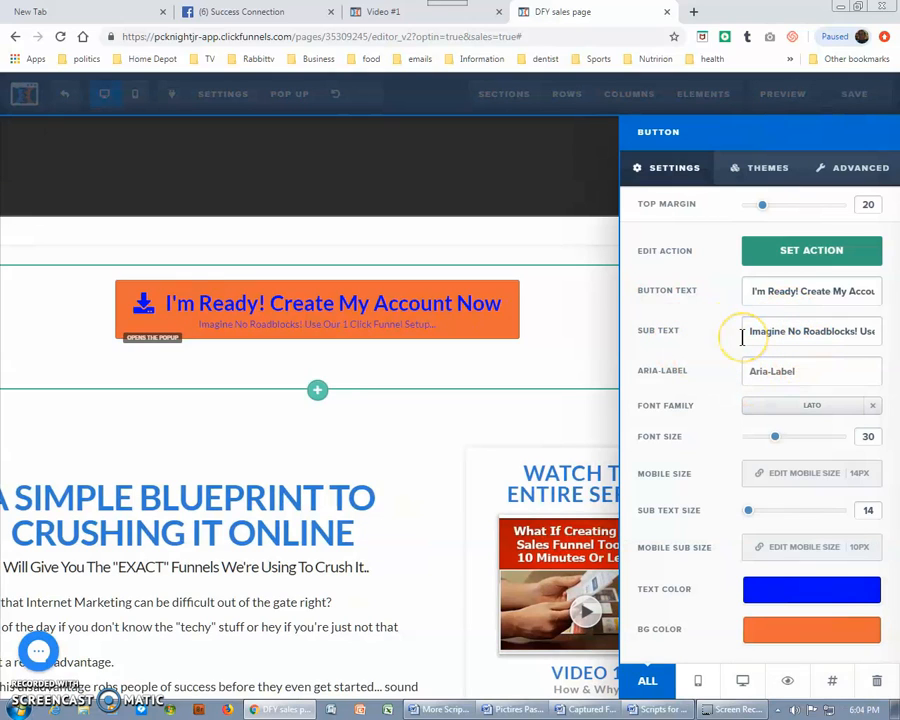
left_click_drag(750, 331, 832, 336)
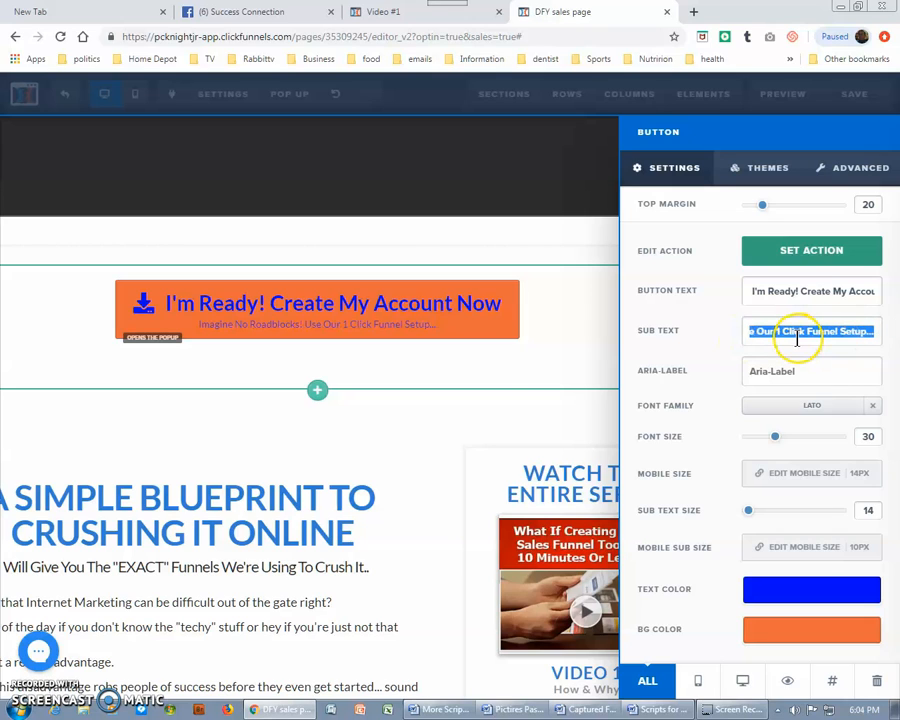
right_click(797, 334)
left_click(668, 374)
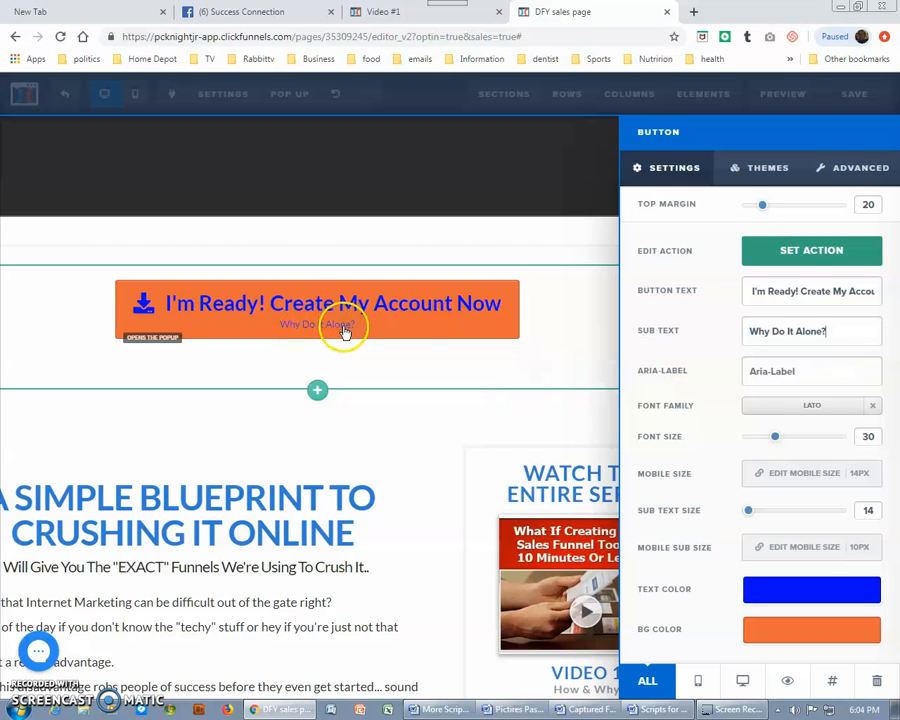
left_click(456, 372)
Copy the sub text from the "I Want To Get Started For $10 Today" button's settings and close them.
scroll(572, 346, "up", 10)
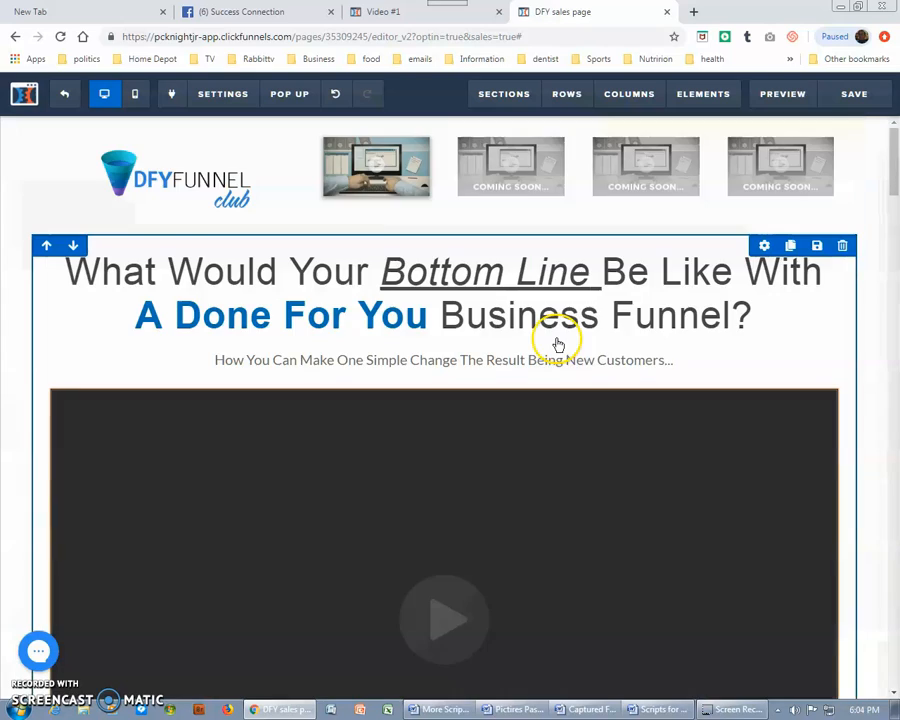
scroll(562, 346, "down", 6)
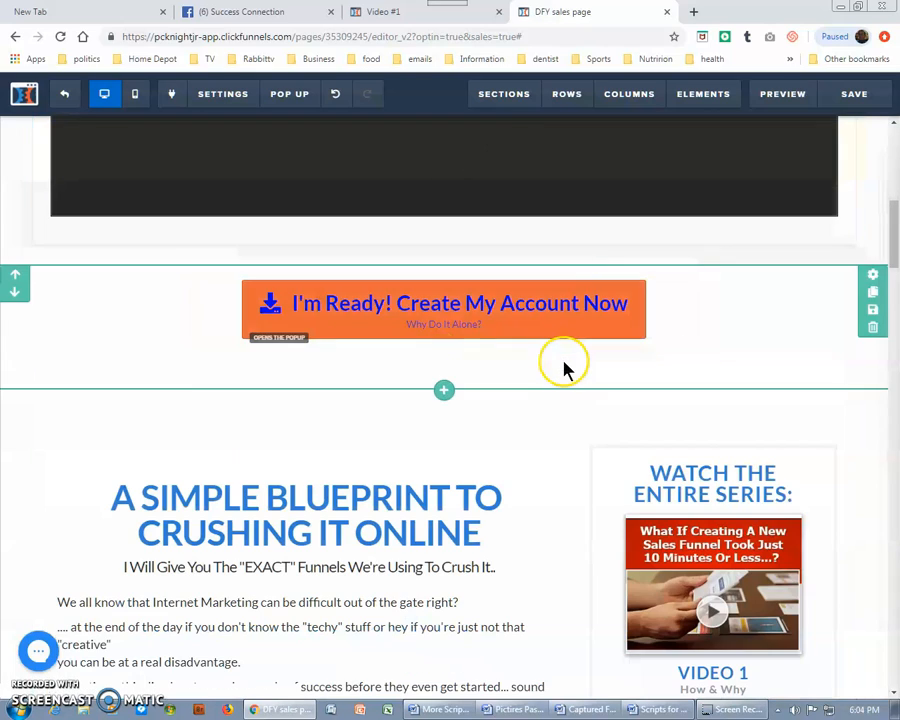
scroll(564, 370, "down", 8)
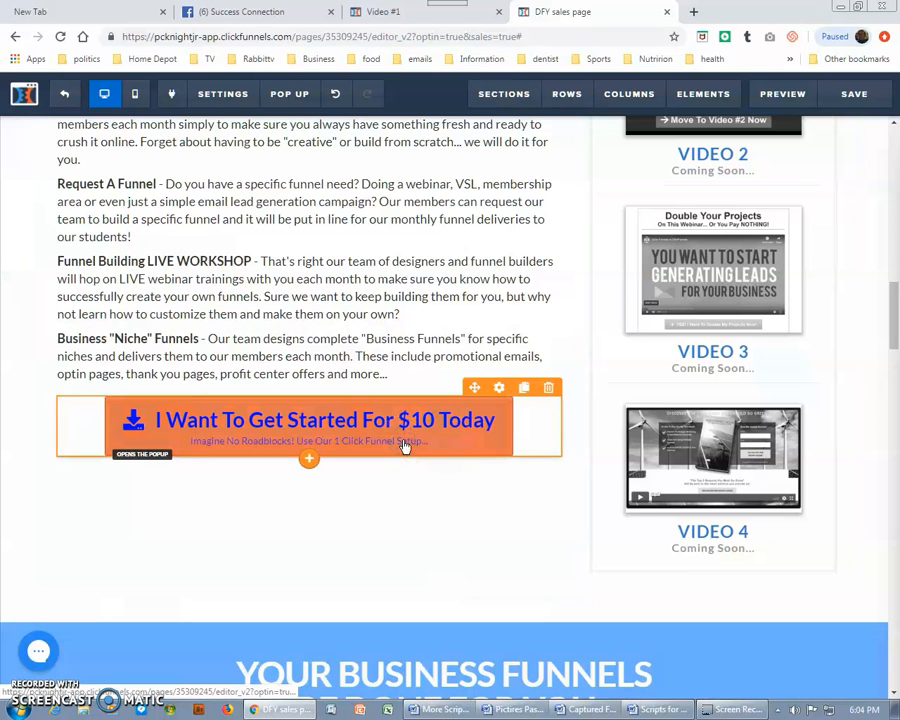
left_click(498, 386)
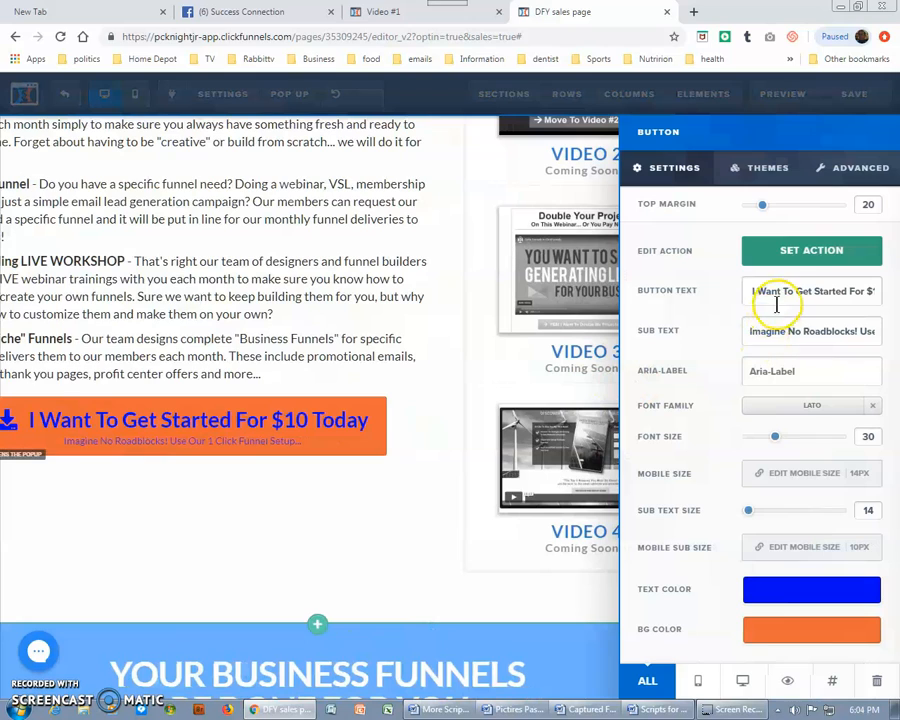
left_click_drag(752, 331, 894, 345)
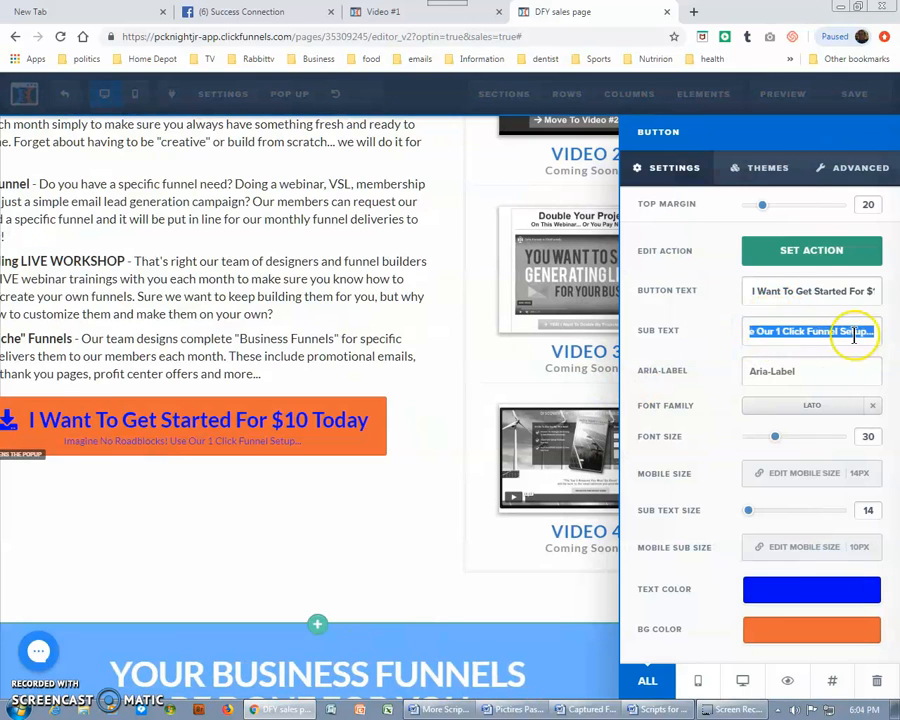
right_click(776, 338)
left_click(607, 370)
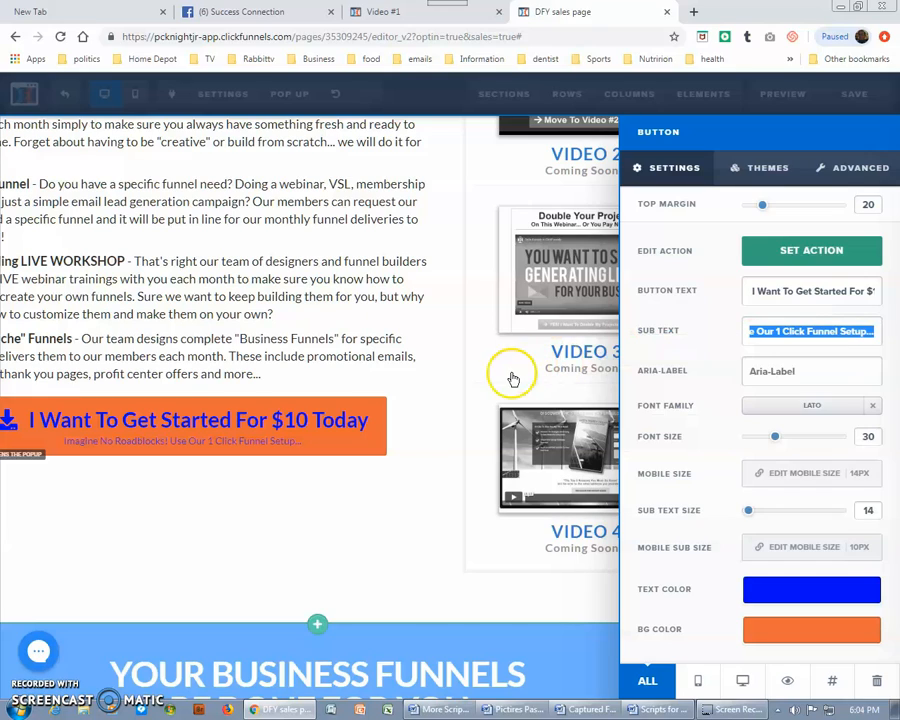
left_click(472, 387)
Set the "I'm Ready! Create My Account Now" button's sub text to the copied line "Imagine No Roadblocks! Use Our 1 Click Funnel Setup...".
scroll(476, 373, "up", 4)
scroll(478, 370, "up", 3)
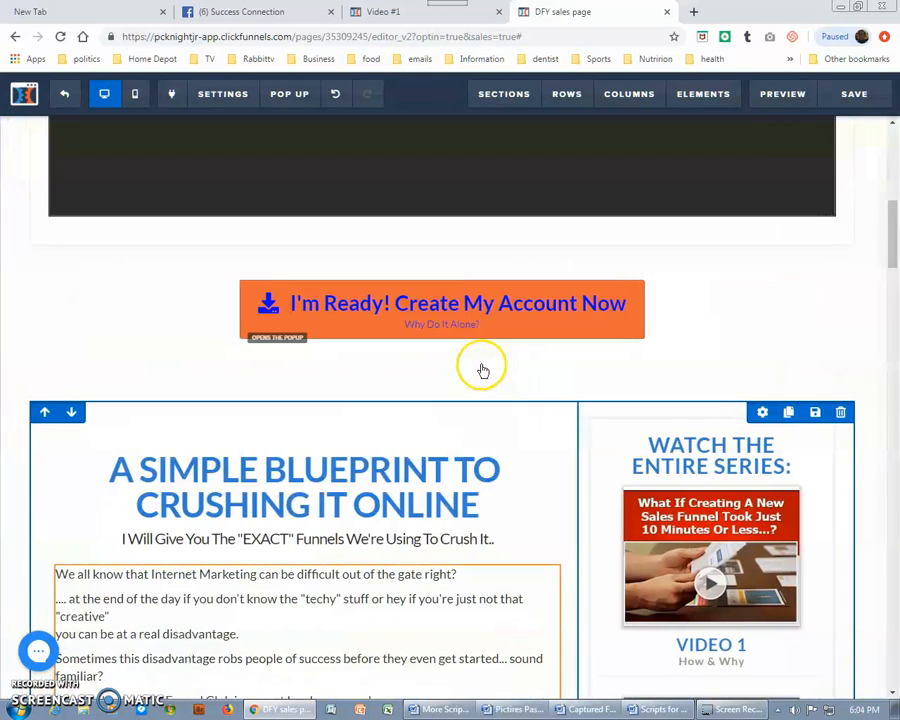
left_click(486, 330)
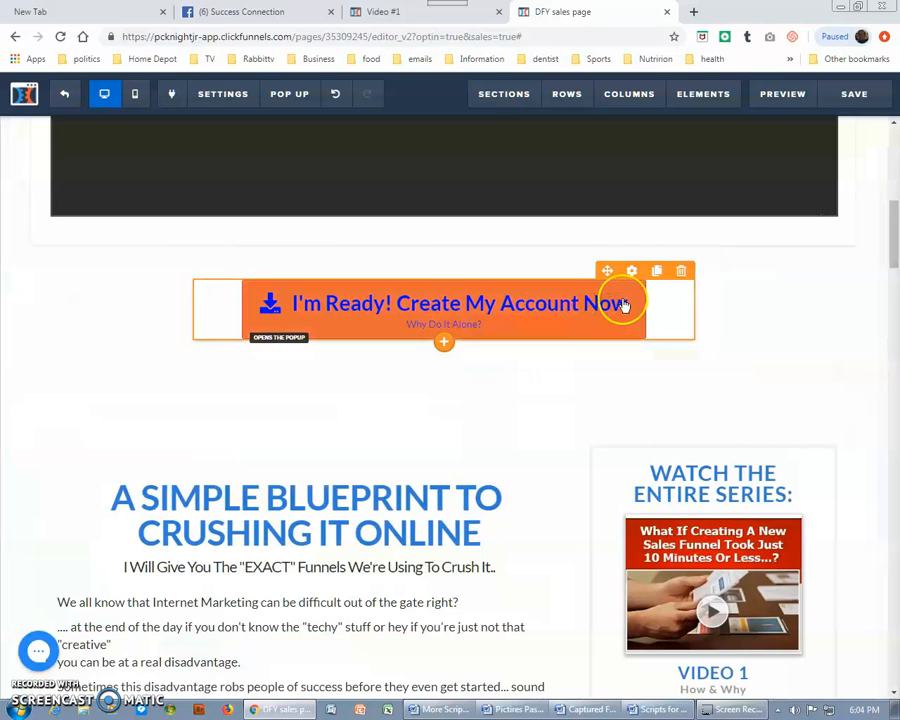
left_click(630, 270)
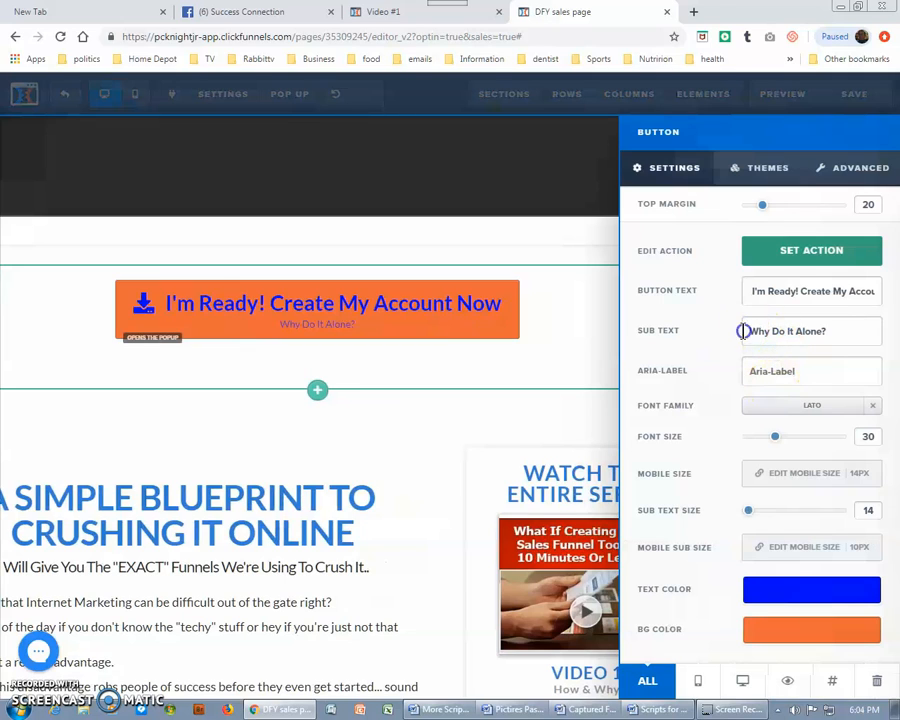
left_click_drag(744, 332, 843, 325)
right_click(828, 327)
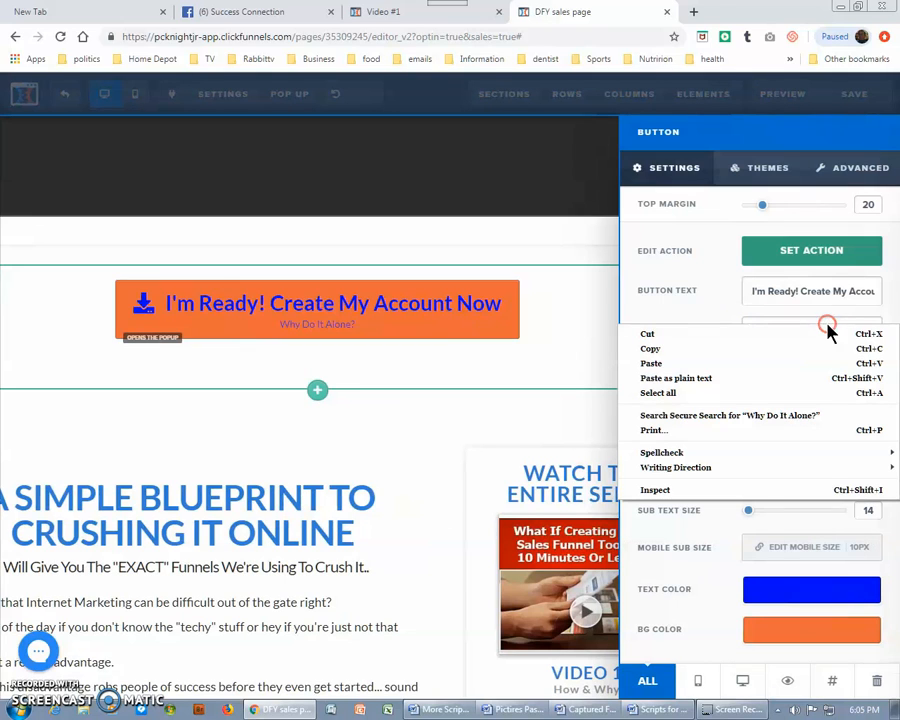
left_click(745, 364)
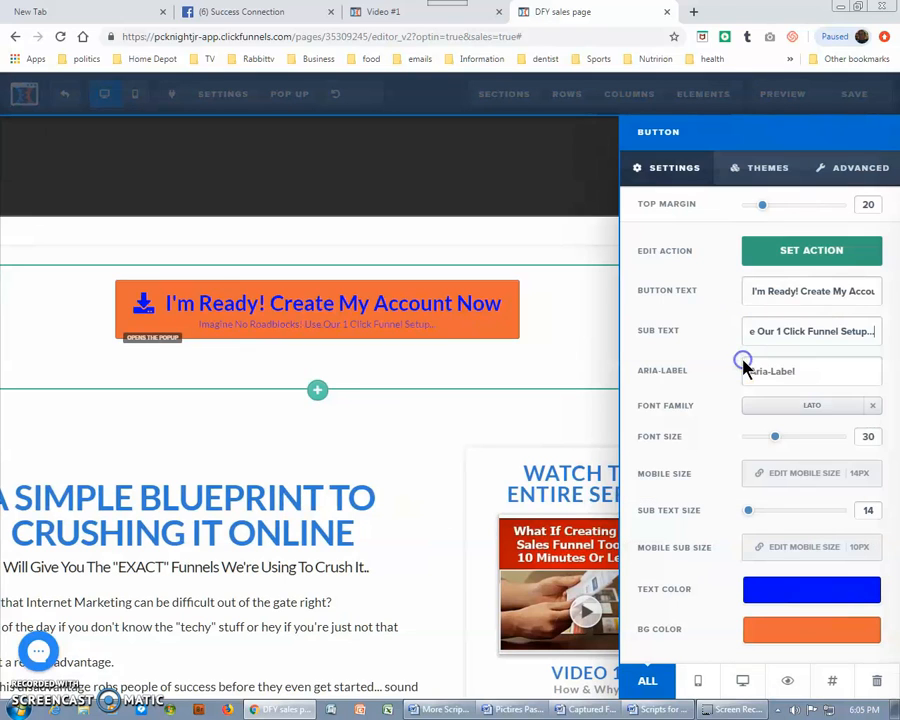
left_click(604, 338)
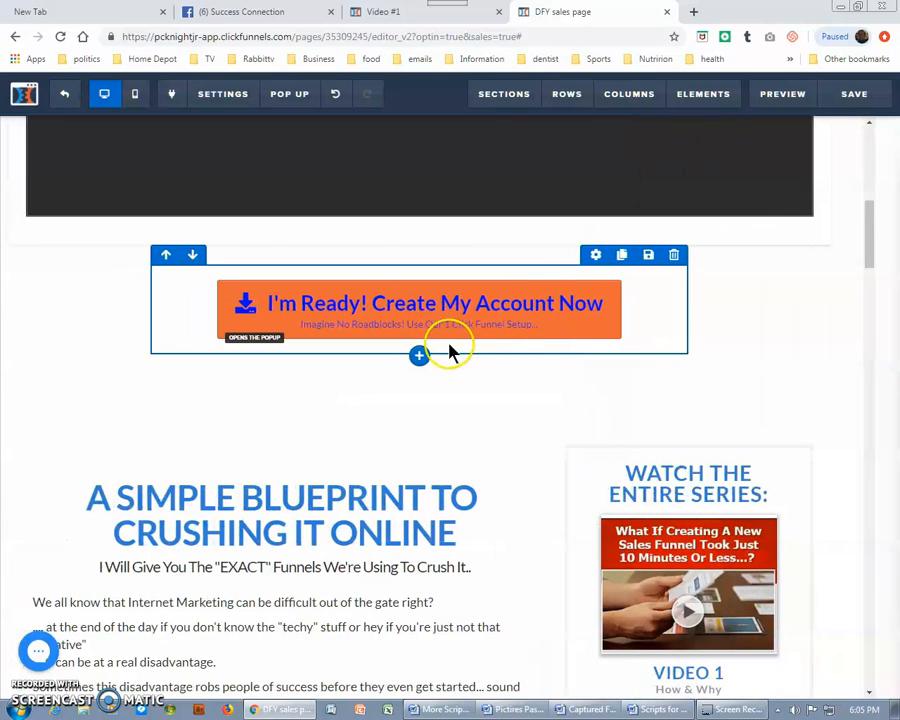
Save the sales page and return to the Dynamic Best Lead gen funnel's steps overview.
left_click(863, 98)
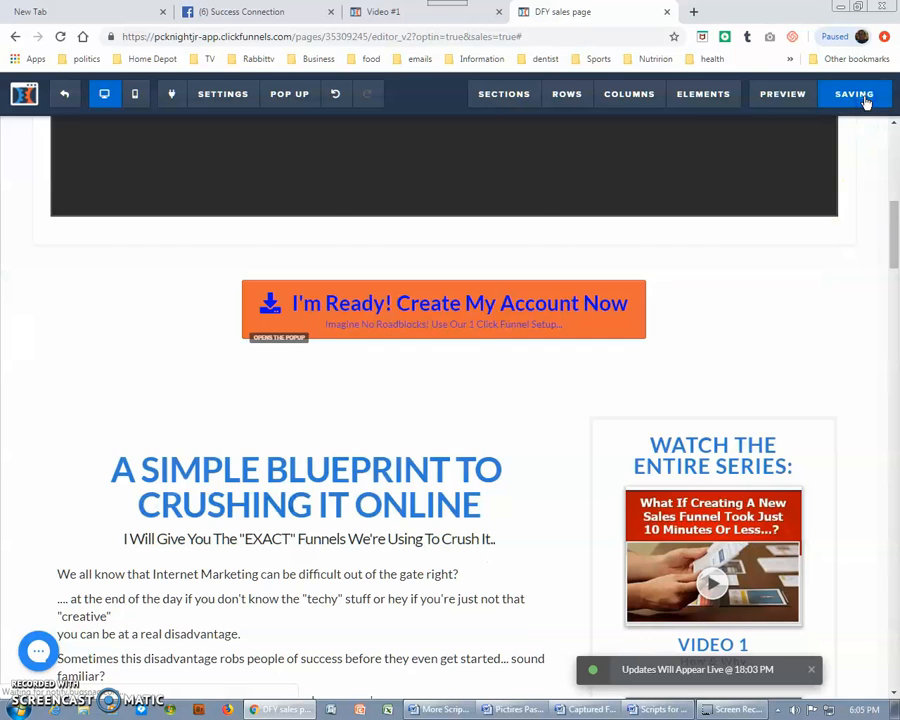
left_click(61, 102)
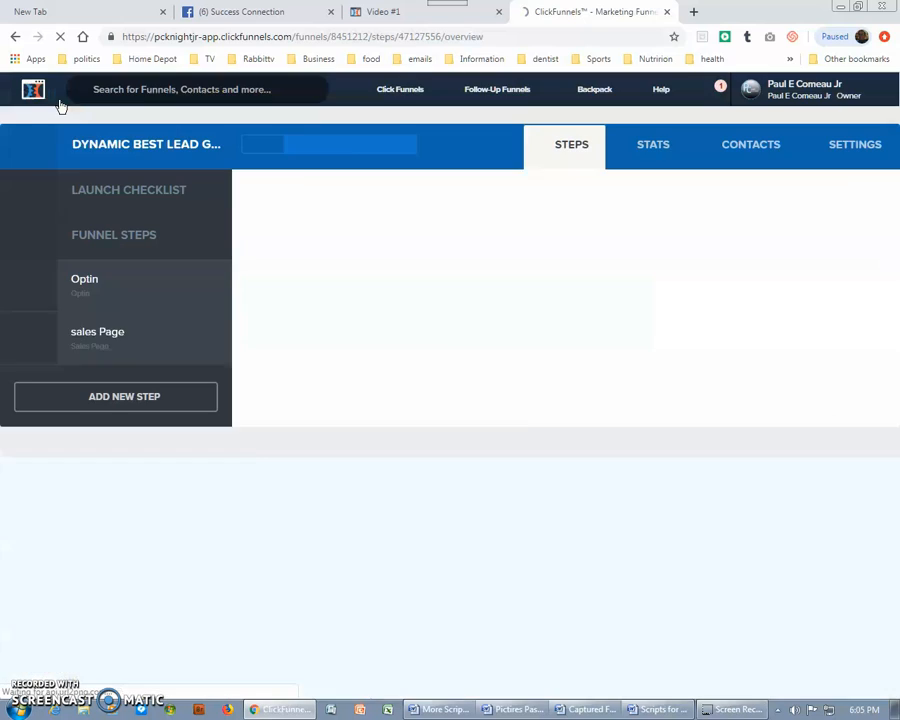